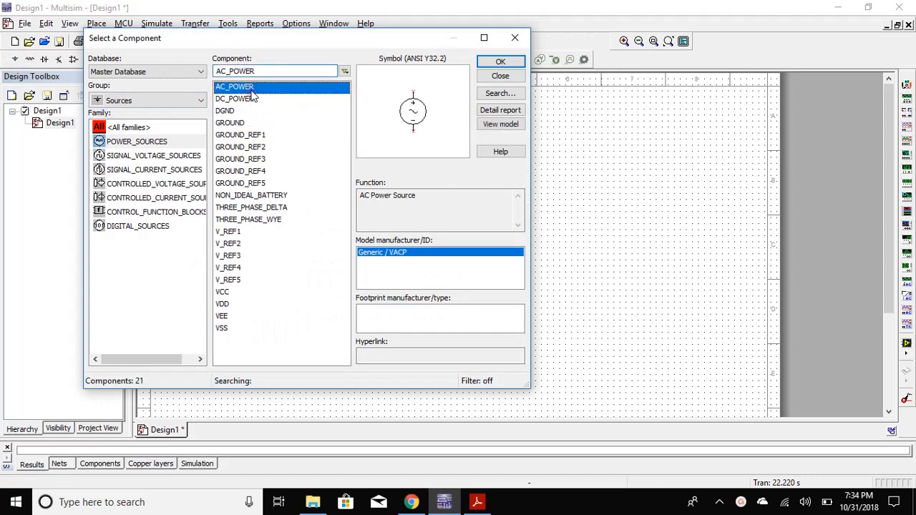
Step: Place an AC_POWER source on the schematic and a GROUND symbol below it, slightly to its right
{"action": "double_click", "coordinate": [251, 90]}
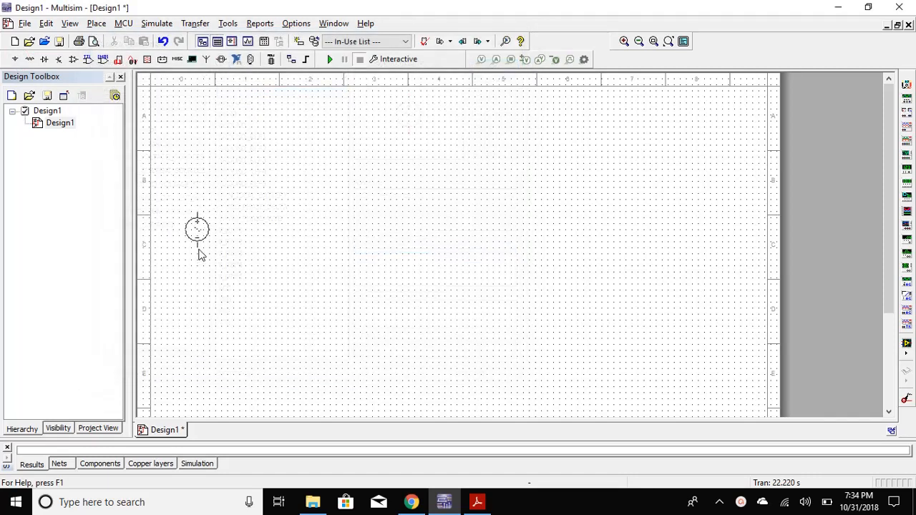
{"action": "left_click", "coordinate": [198, 244]}
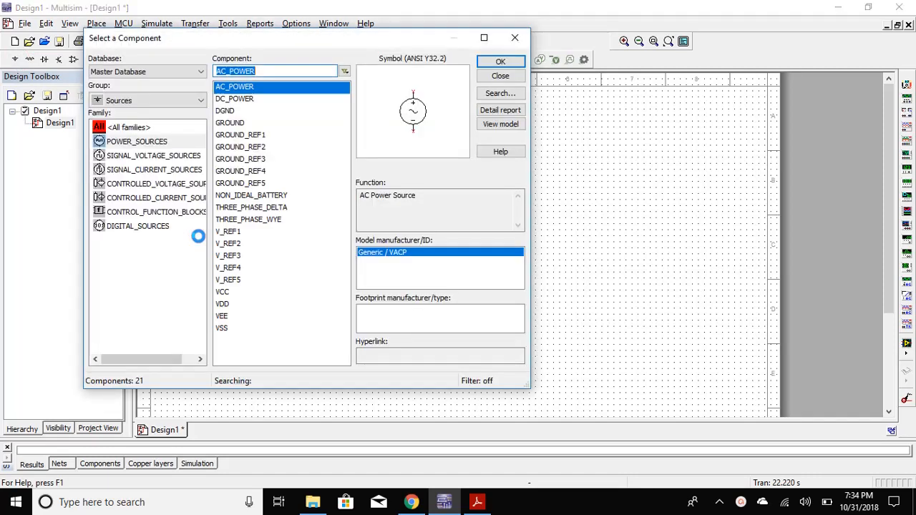
{"action": "double_click", "coordinate": [237, 123]}
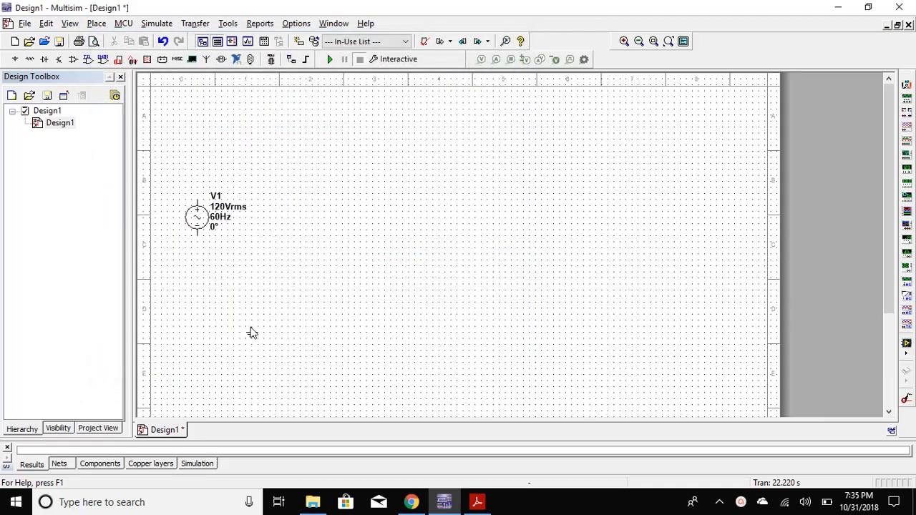
{"action": "left_click", "coordinate": [250, 330]}
{"action": "key", "text": "Escape"}
Step: Set the AC source's RMS voltage to 12 V and its frequency to 50 Hz
{"action": "left_click", "coordinate": [202, 236]}
{"action": "double_click", "coordinate": [201, 227]}
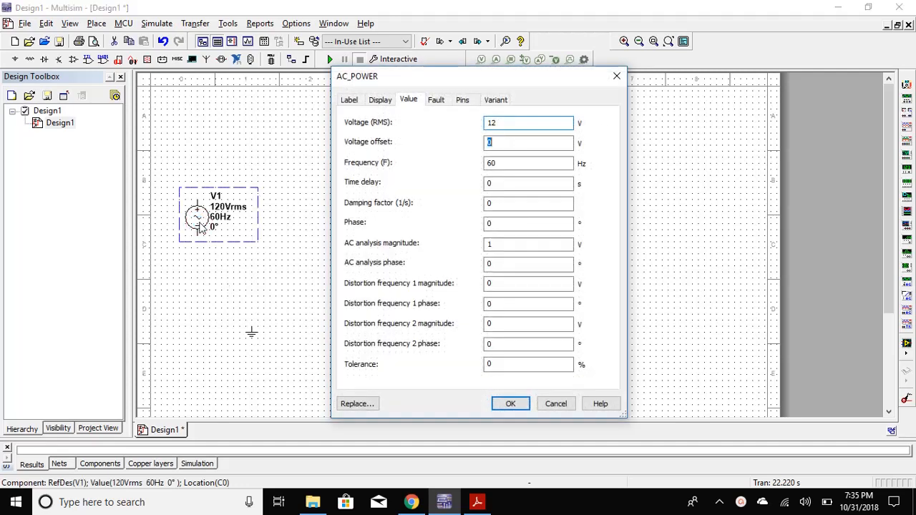
{"action": "key", "text": "Tab"}
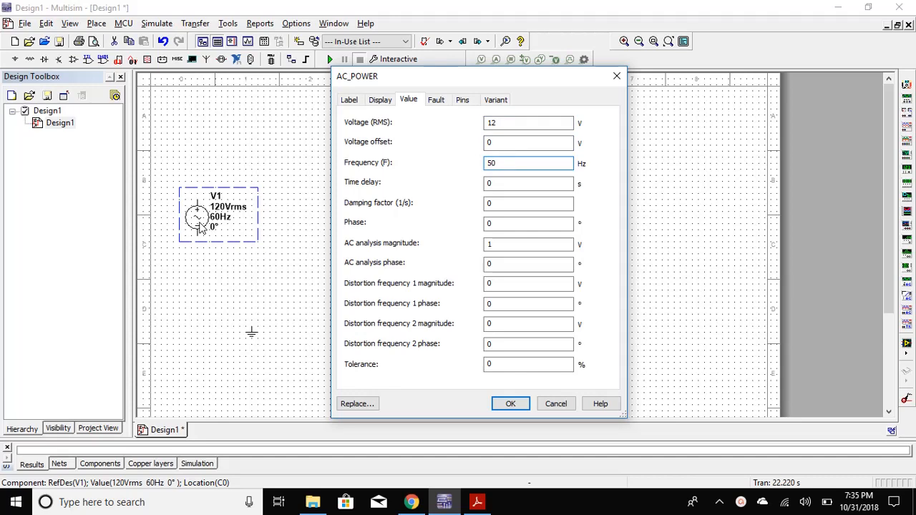
{"action": "key", "text": "Return"}
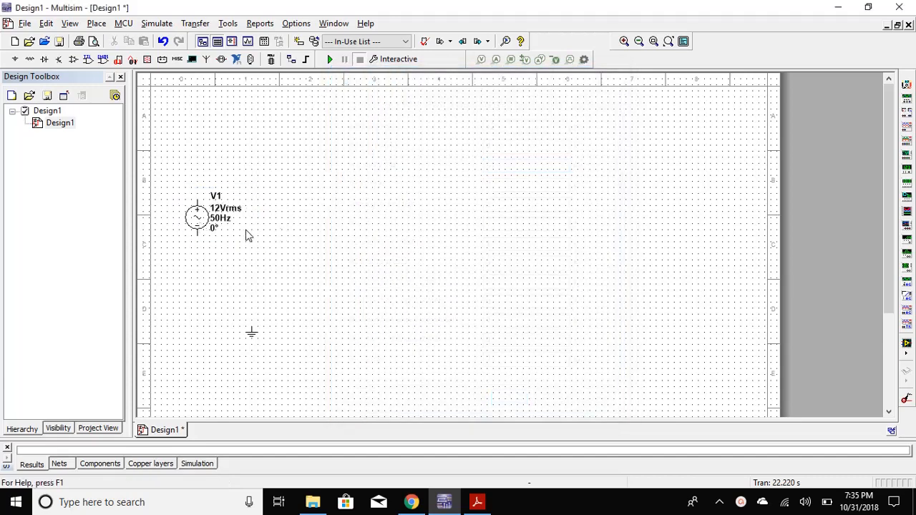
Step: Place a 10k potentiometer to the right of the AC source, rotated 180° so its wiper faces away from the source
{"action": "left_click", "coordinate": [30, 59]}
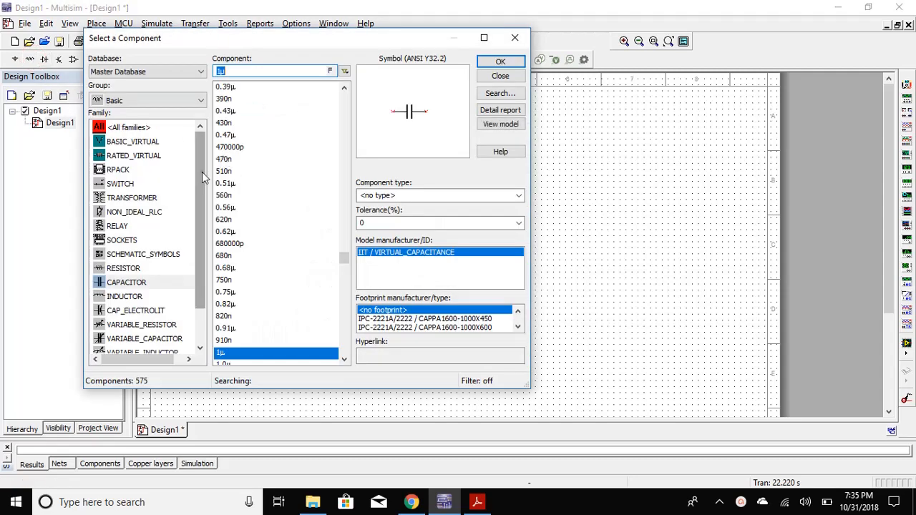
{"action": "scroll", "coordinate": [201, 172], "scroll_direction": "down", "scroll_amount": 1}
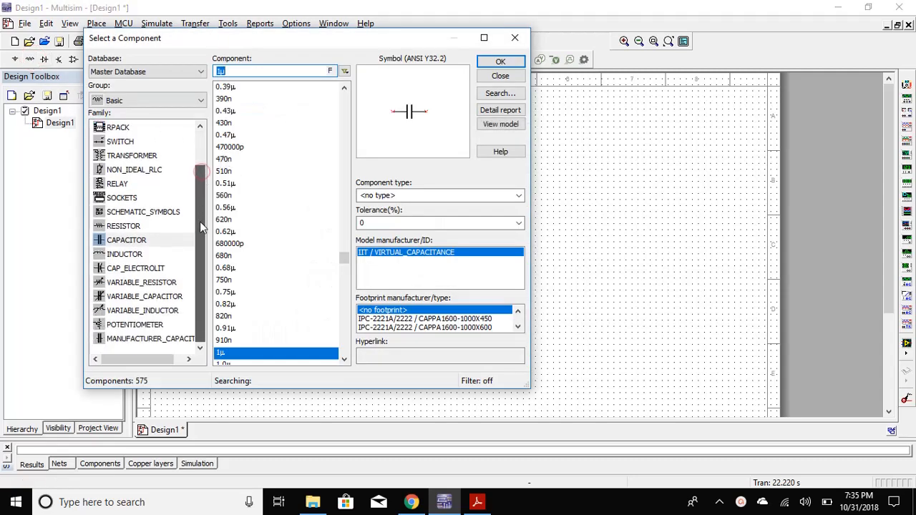
{"action": "left_click", "coordinate": [141, 327]}
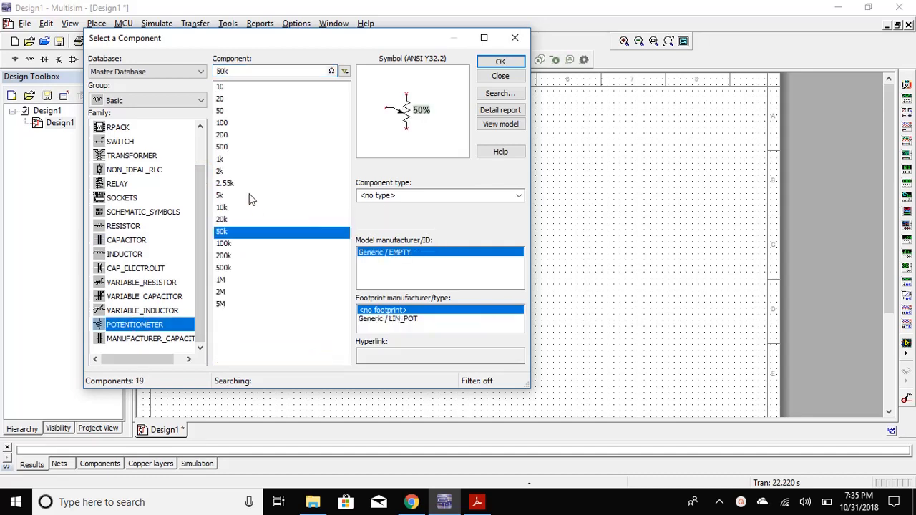
{"action": "left_click", "coordinate": [236, 209]}
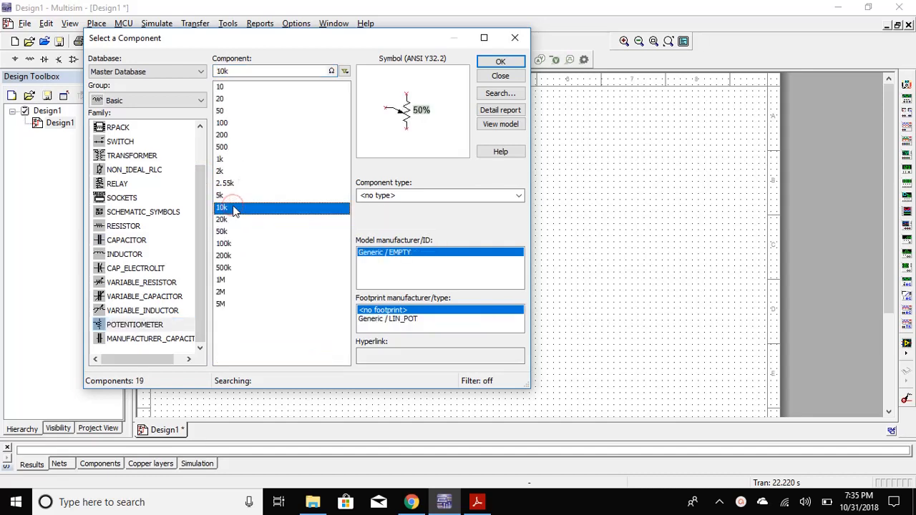
{"action": "double_click", "coordinate": [237, 209]}
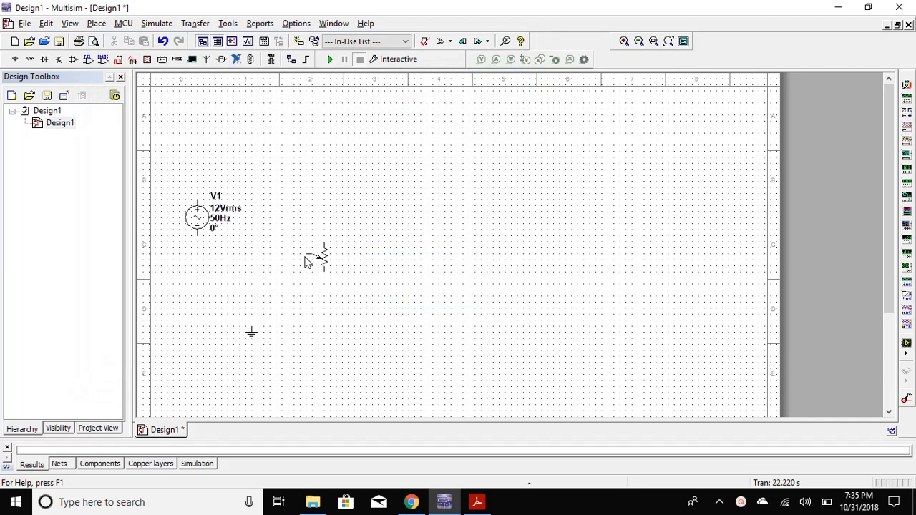
{"action": "key", "text": "ctrl+r"}
{"action": "key", "text": "ctrl+r"}
{"action": "left_click", "coordinate": [317, 218]}
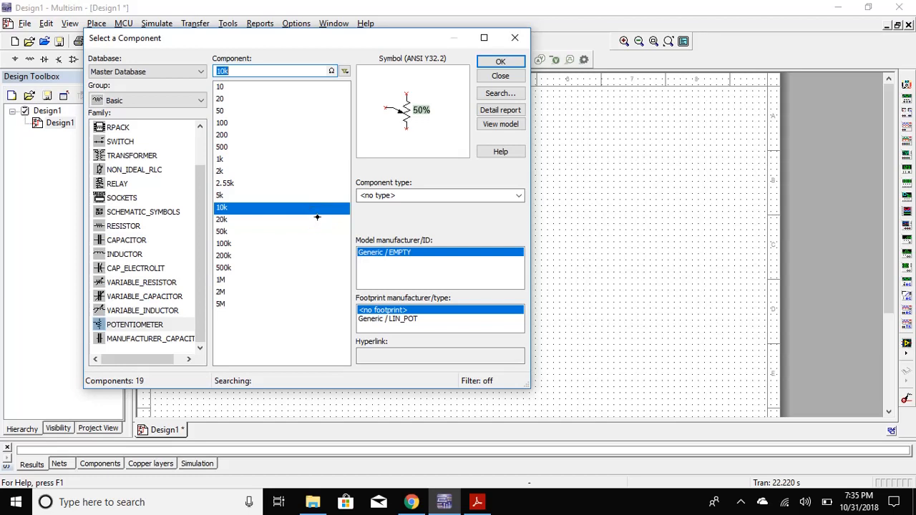
Step: Place a vertical 1µ capacitor to the lower right of the potentiometer, and shift the AC source slightly away from the potentiometer
{"action": "left_click", "coordinate": [147, 241]}
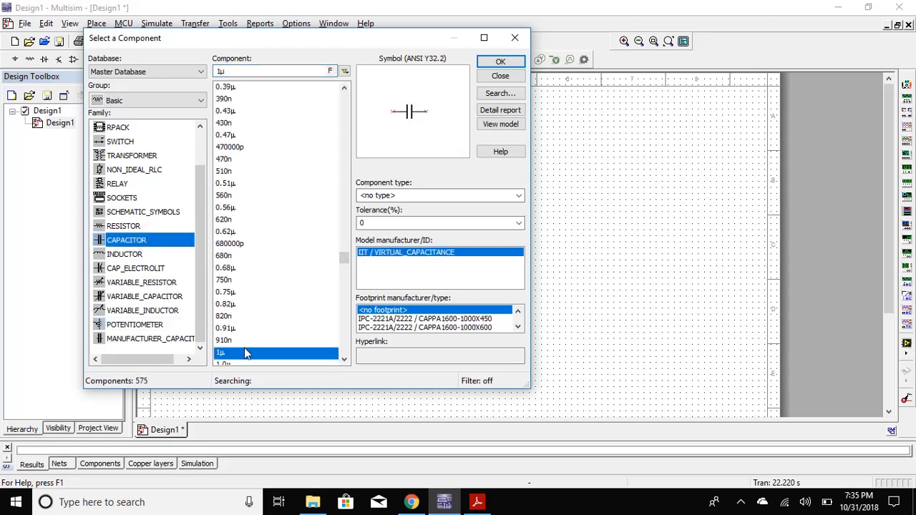
{"action": "left_click", "coordinate": [246, 354]}
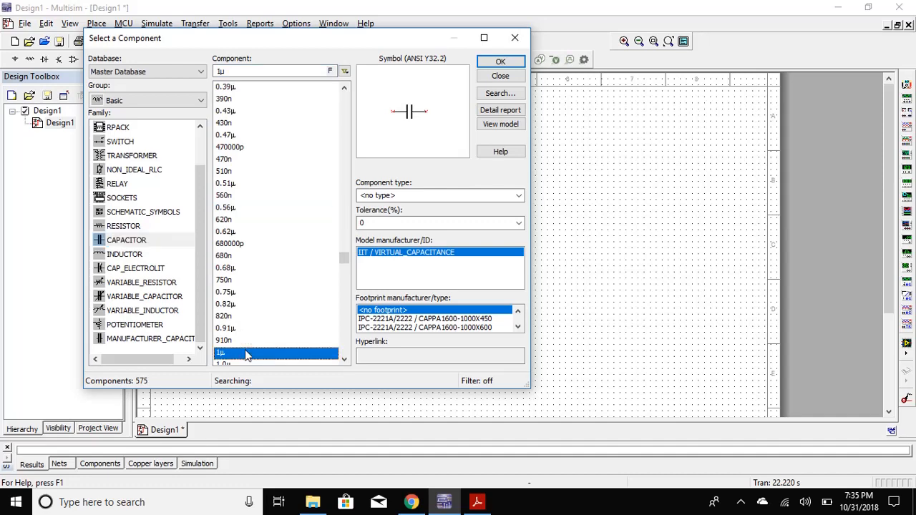
{"action": "double_click", "coordinate": [245, 354]}
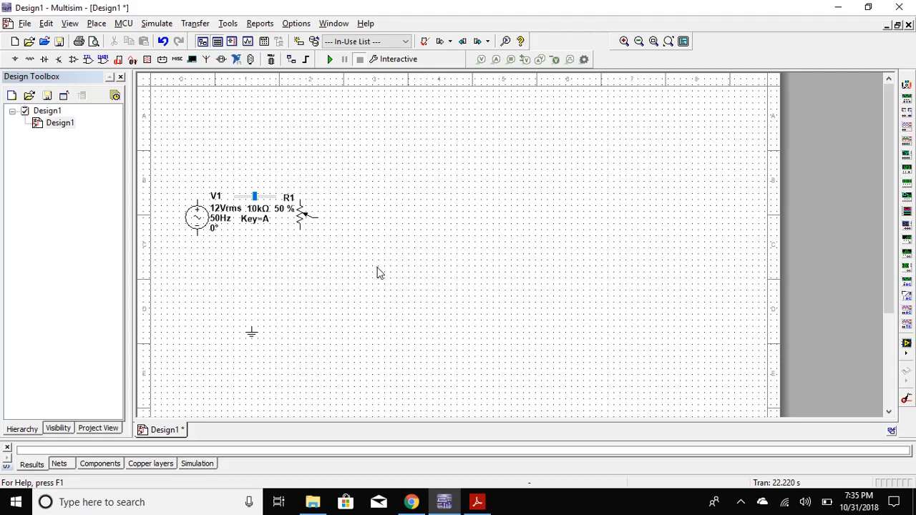
{"action": "type", "text": "`"}
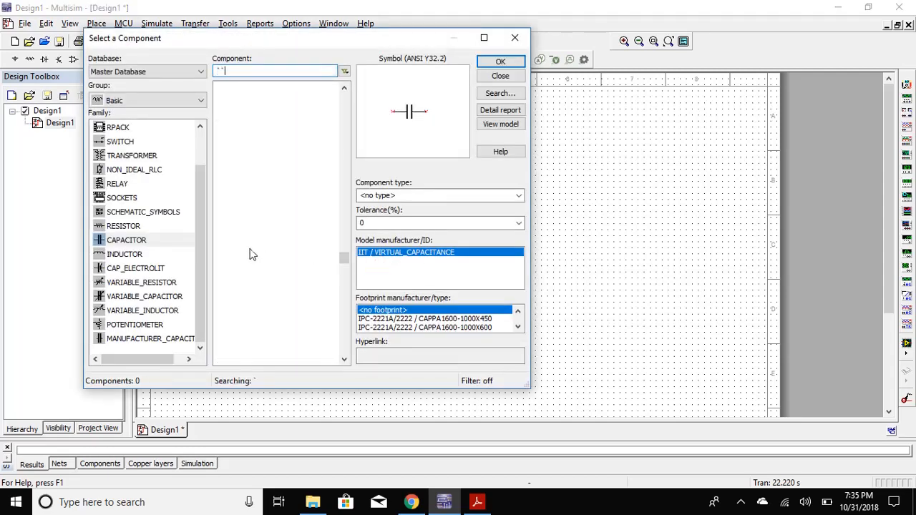
{"action": "key", "text": "Escape"}
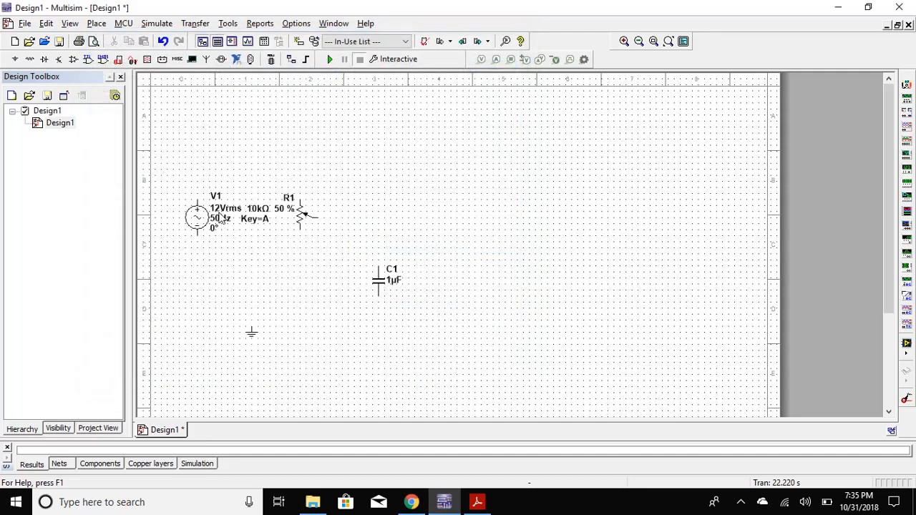
{"action": "left_click_drag", "start_coordinate": [207, 214], "coordinate": [202, 214]}
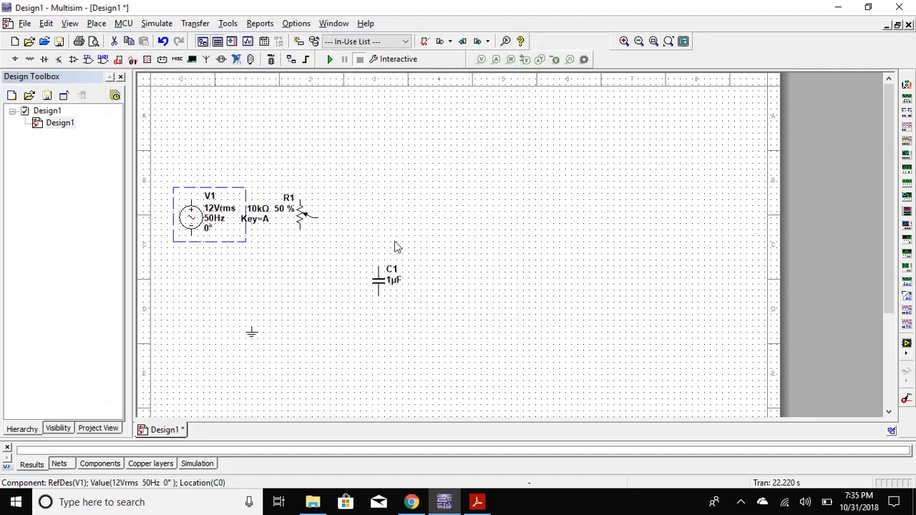
{"action": "left_click", "coordinate": [374, 245]}
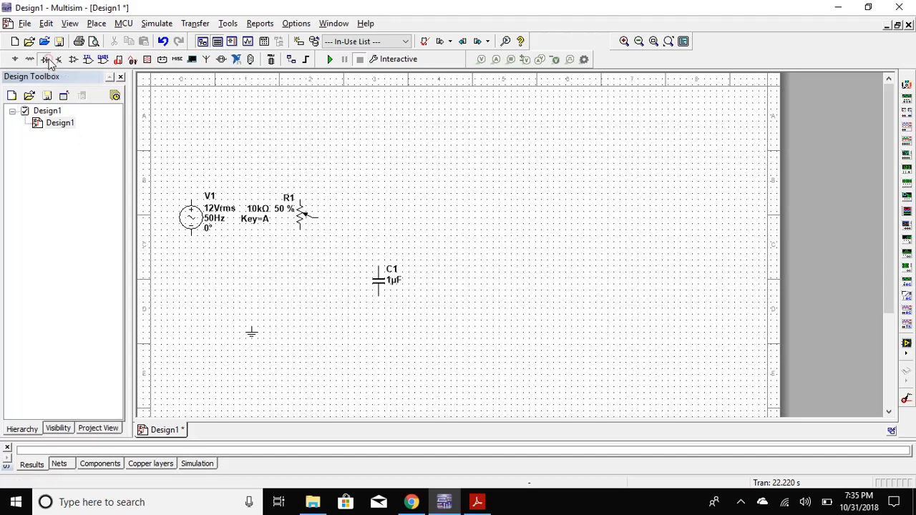
Step: Find the 1N4007 diode across all diode families and place it horizontally above the capacitor
{"action": "left_click", "coordinate": [47, 60]}
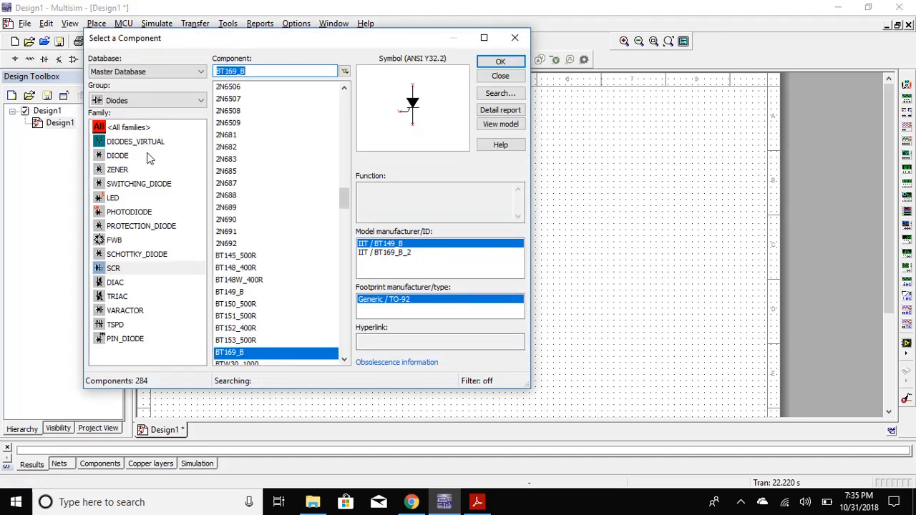
{"action": "left_click", "coordinate": [248, 72]}
{"action": "key", "text": "BackSpace"}
{"action": "key", "text": "BackSpace"}
{"action": "key", "text": "BackSpace"}
{"action": "key", "text": "BackSpace"}
{"action": "key", "text": "BackSpace"}
{"action": "key", "text": "BackSpace"}
{"action": "key", "text": "BackSpace"}
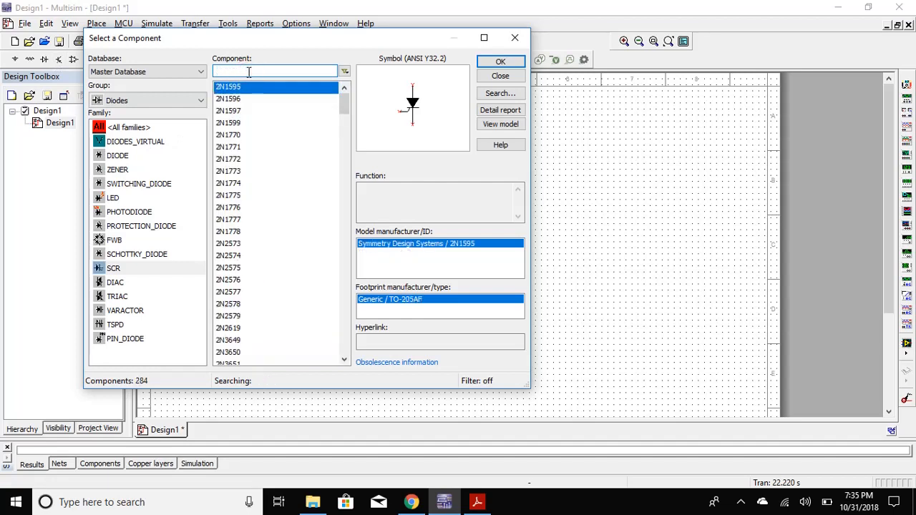
{"action": "type", "text": "1"}
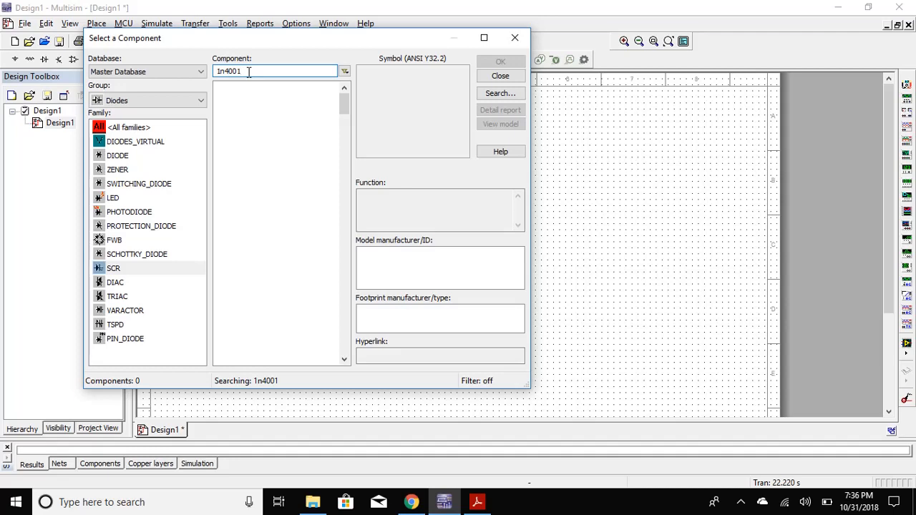
{"action": "type", "text": "n4001"}
{"action": "key", "text": "BackSpace"}
{"action": "type", "text": "7"}
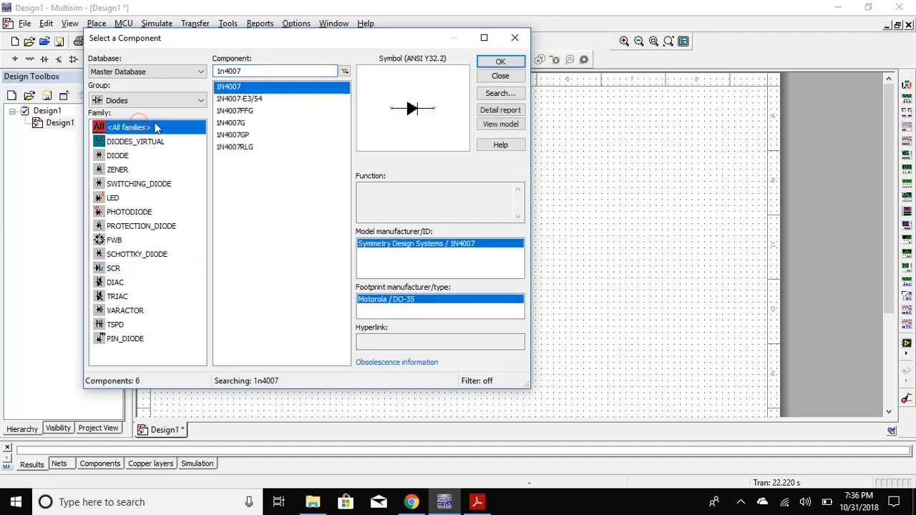
{"action": "double_click", "coordinate": [260, 89]}
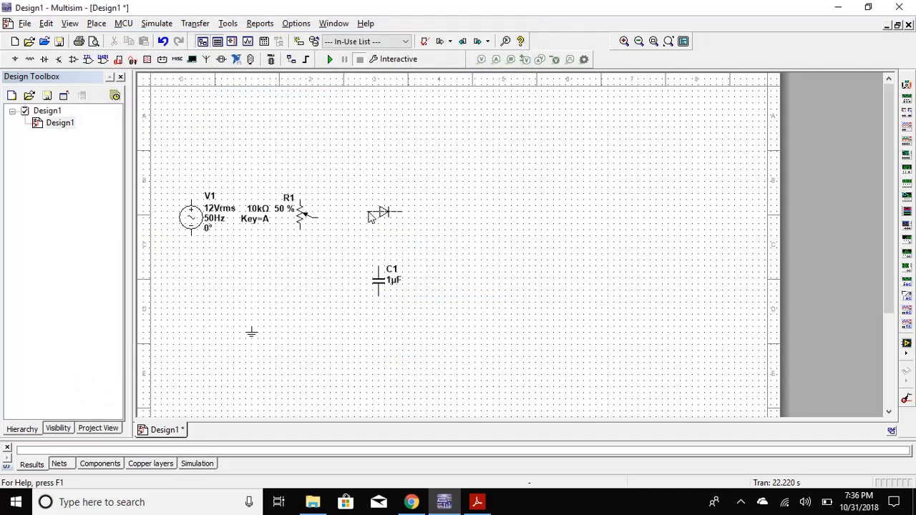
{"action": "left_click", "coordinate": [372, 219]}
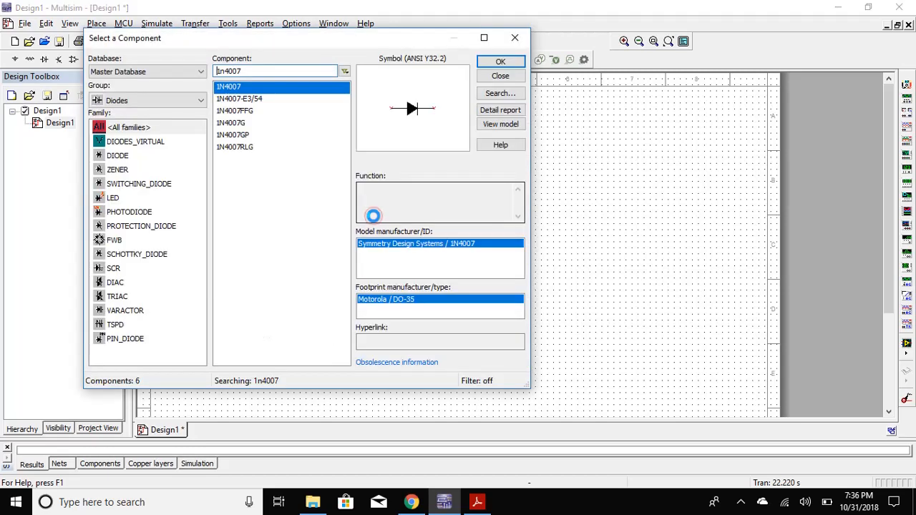
Step: Place a second 1N4007 diode, rotated to point upward, to the upper left of the first diode
{"action": "key", "text": "Escape"}
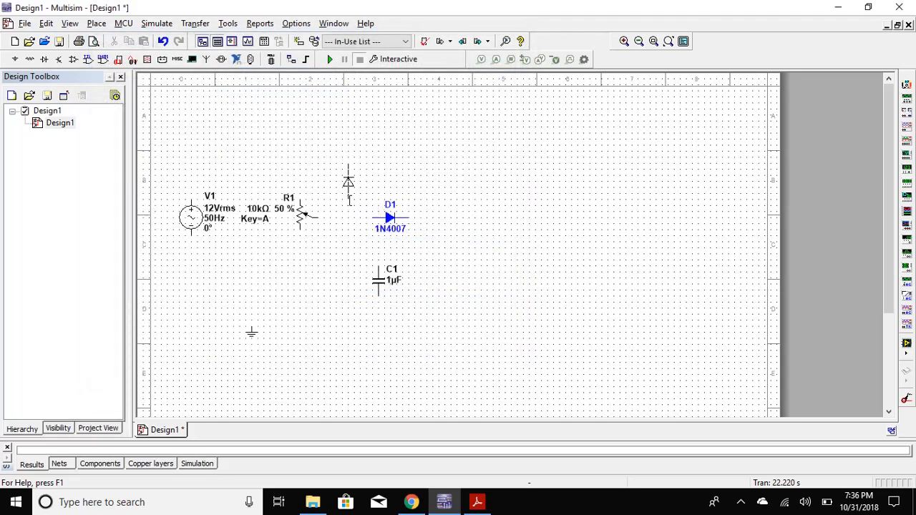
{"action": "key", "text": "Escape"}
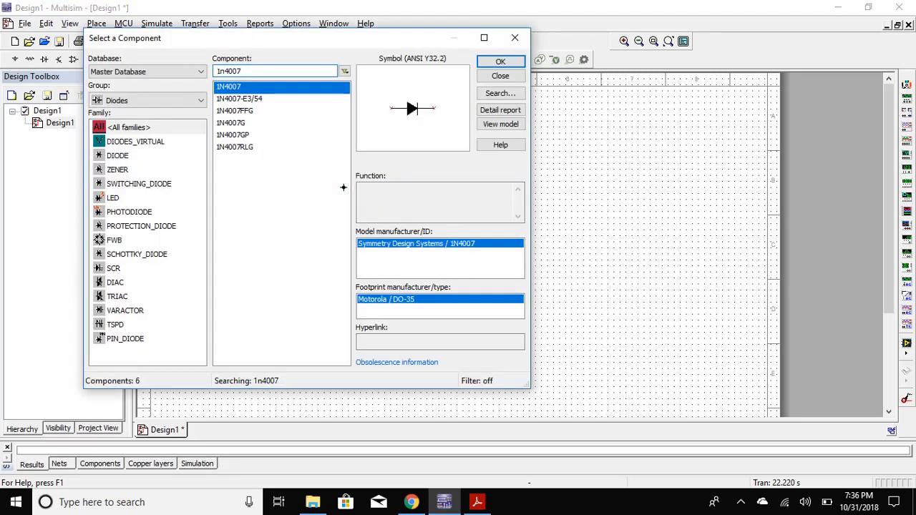
{"action": "left_click", "coordinate": [514, 37]}
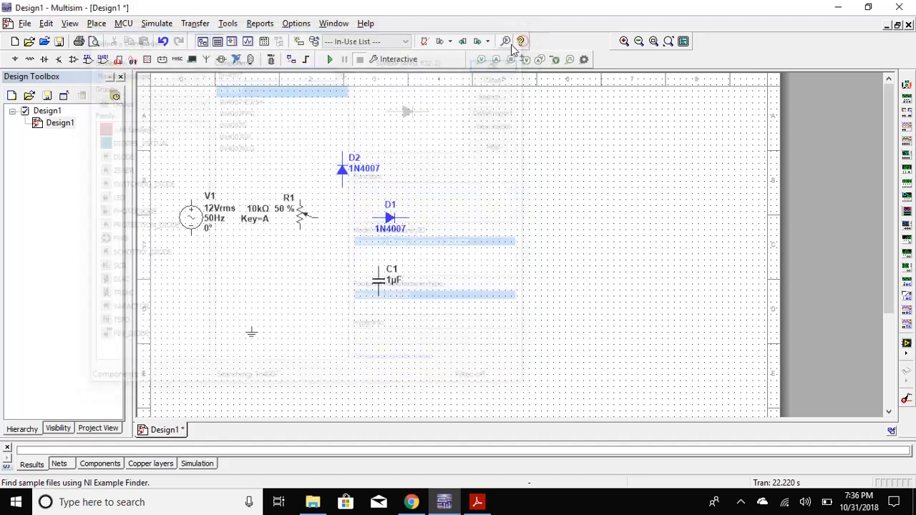
Step: Place a 1k resistor, rotated to vertical, to the right of the capacitor
{"action": "left_click", "coordinate": [30, 61]}
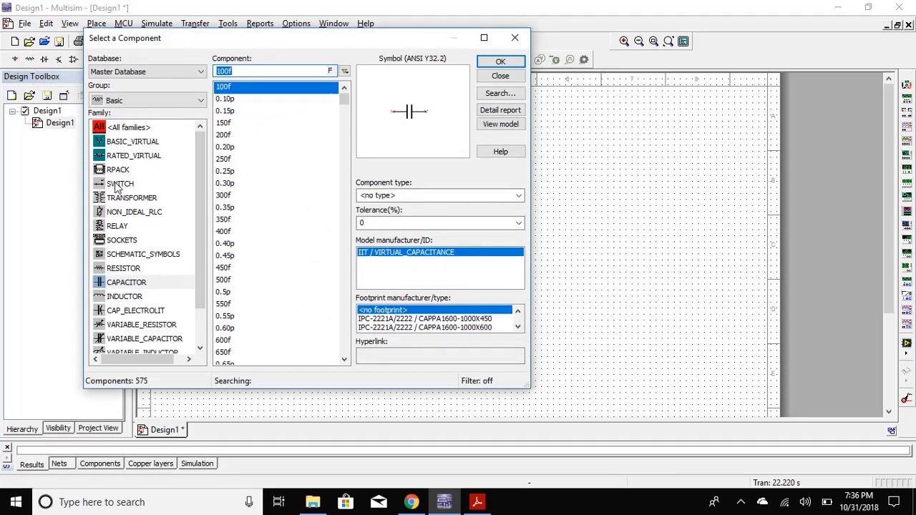
{"action": "left_click", "coordinate": [128, 269]}
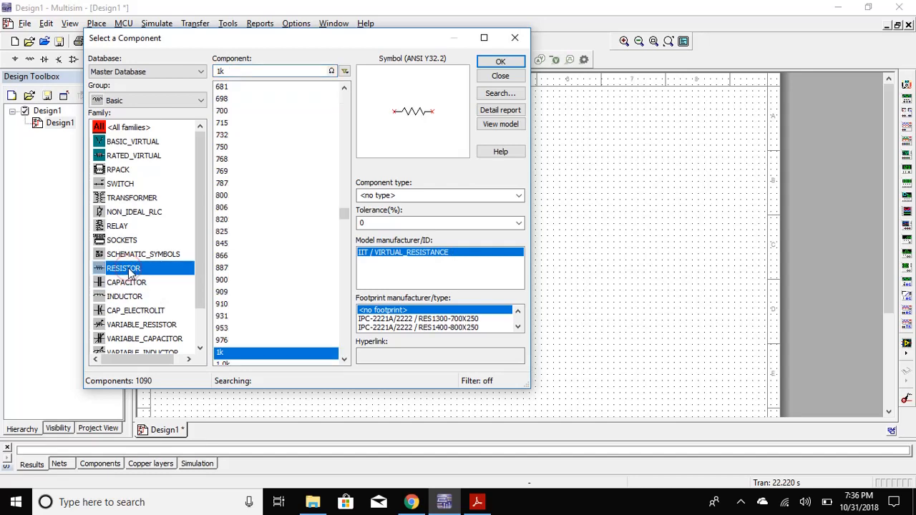
{"action": "key", "text": "Return"}
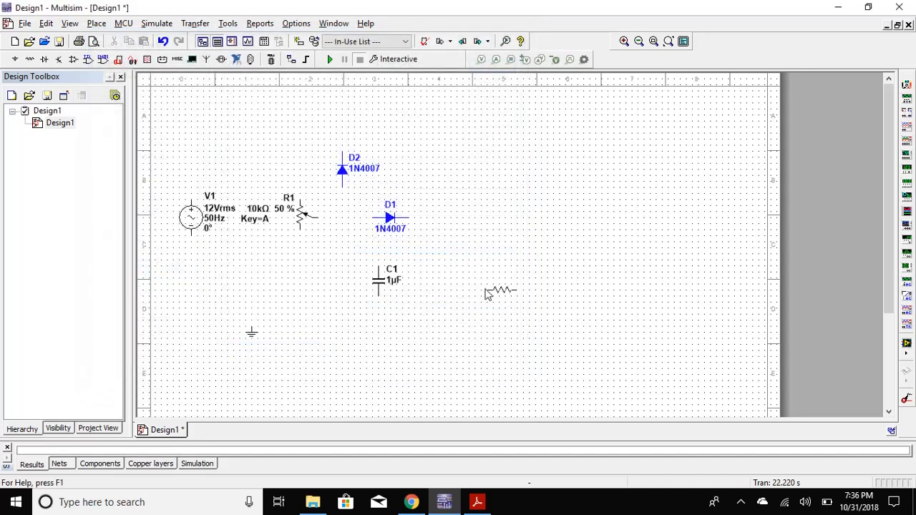
{"action": "key", "text": "ctrl+r"}
{"action": "left_click", "coordinate": [479, 268]}
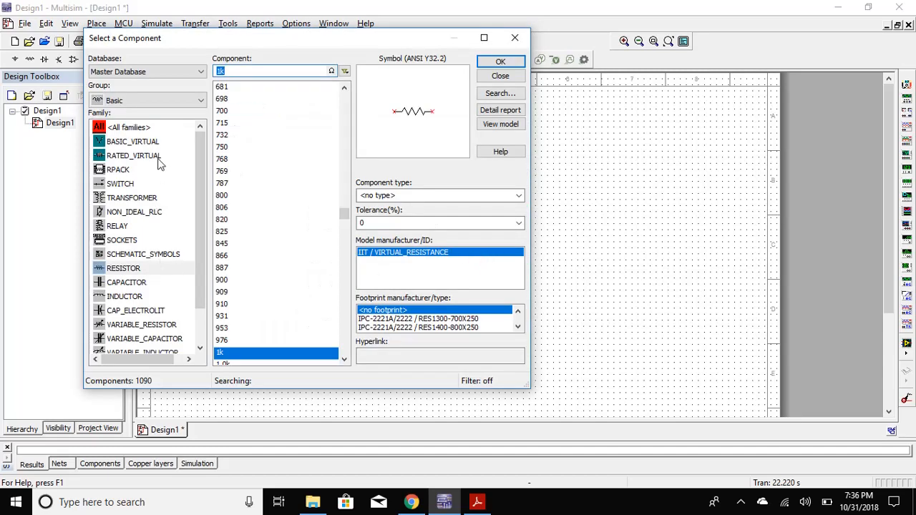
Step: Find the SCR across all component groups and place it directly above the 1k resistor
{"action": "left_click", "coordinate": [150, 127]}
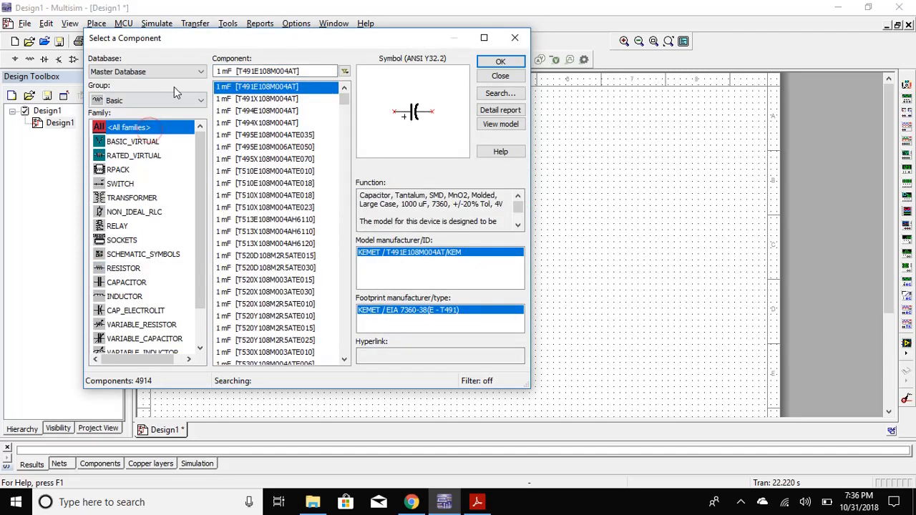
{"action": "left_click", "coordinate": [177, 100]}
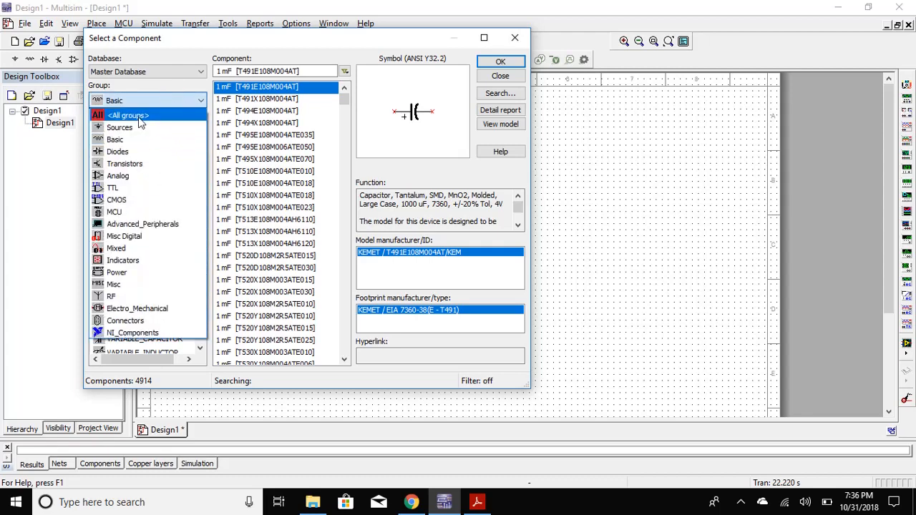
{"action": "left_click", "coordinate": [139, 119]}
{"action": "type", "text": "scr"}
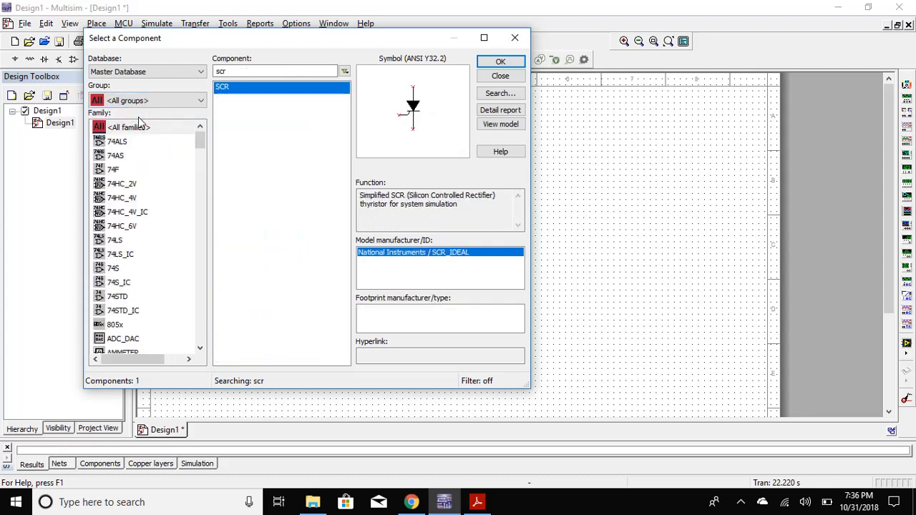
{"action": "left_click", "coordinate": [229, 70]}
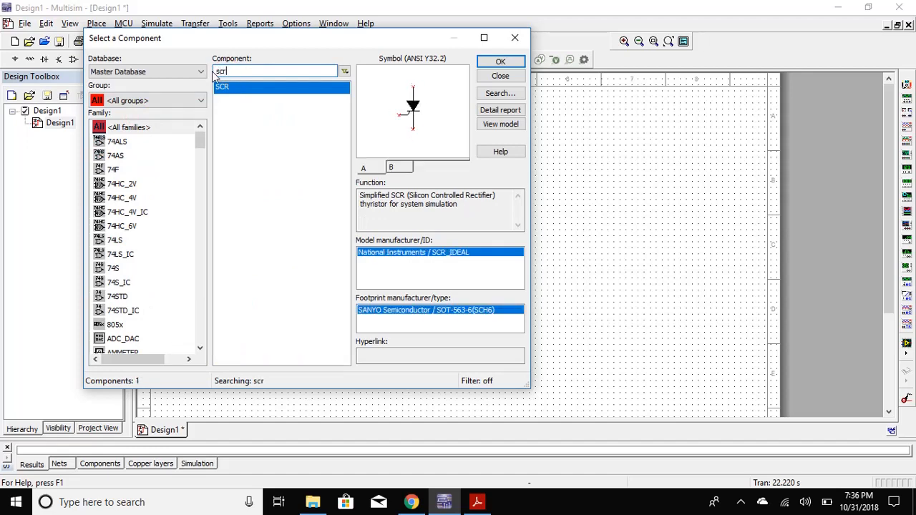
{"action": "key", "text": "Return"}
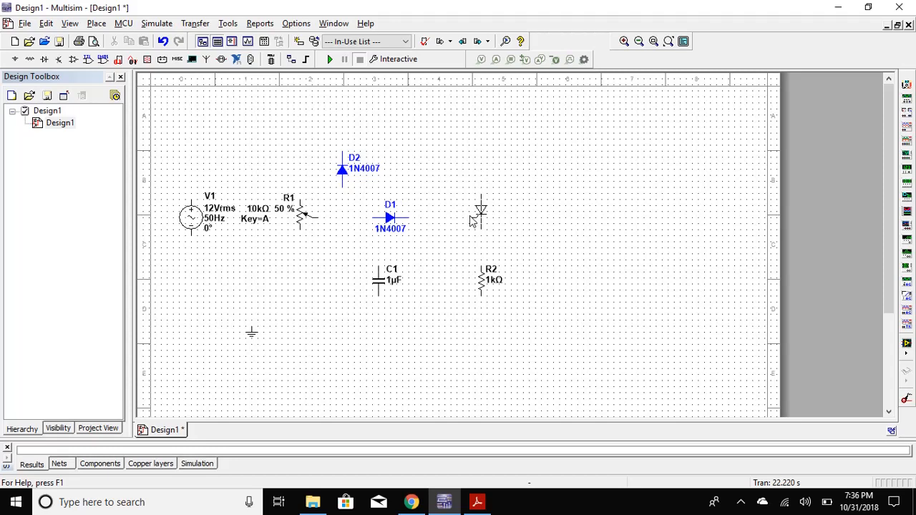
{"action": "left_click", "coordinate": [472, 216]}
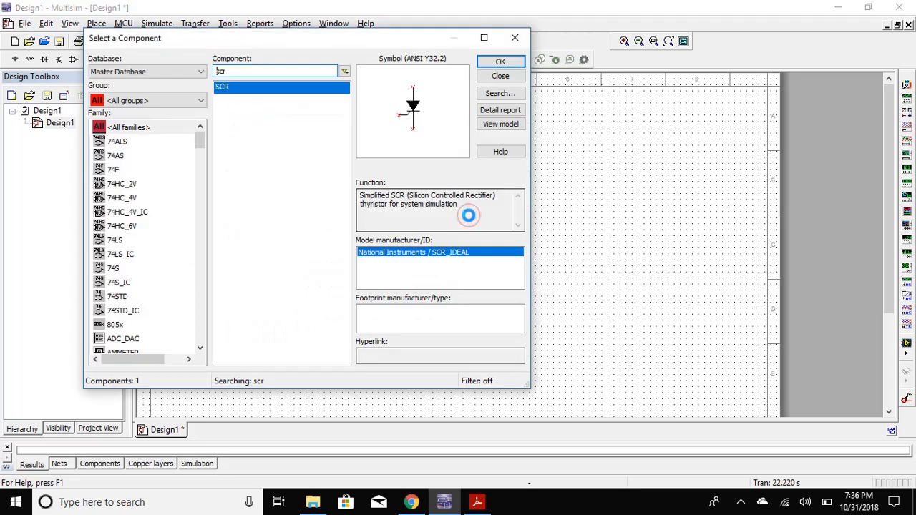
{"action": "key", "text": "Escape"}
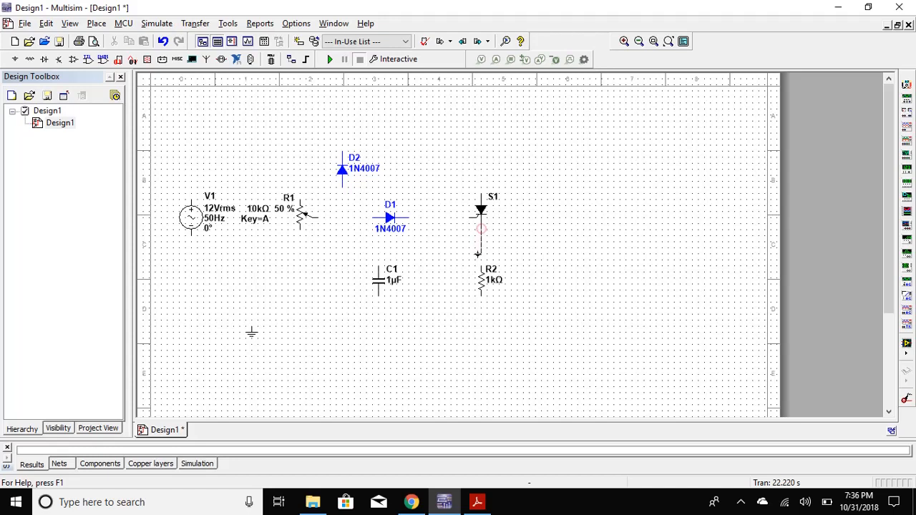
Step: Wire the SCR's cathode to the 1k resistor's upper end, and the resistor's lower end to the AC source's negative terminal
{"action": "left_click", "coordinate": [481, 229]}
{"action": "left_click", "coordinate": [481, 264]}
{"action": "left_click", "coordinate": [482, 299]}
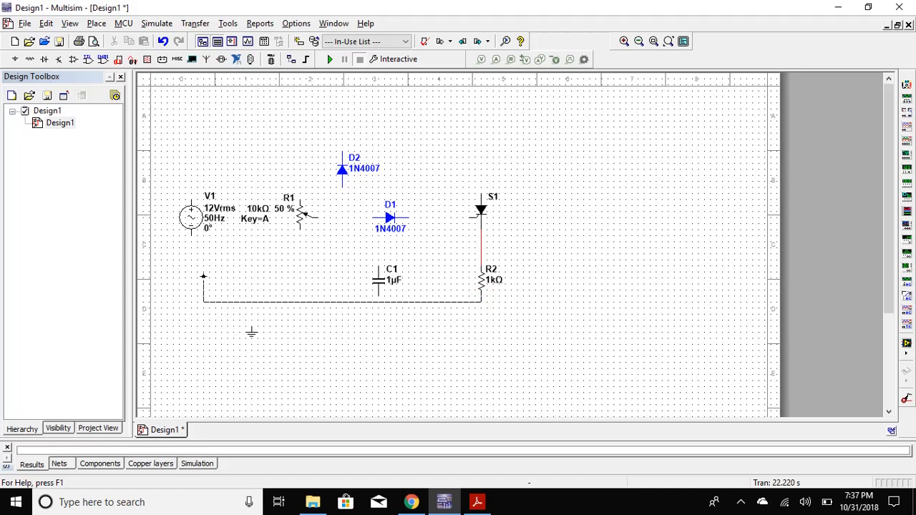
{"action": "left_click", "coordinate": [193, 302]}
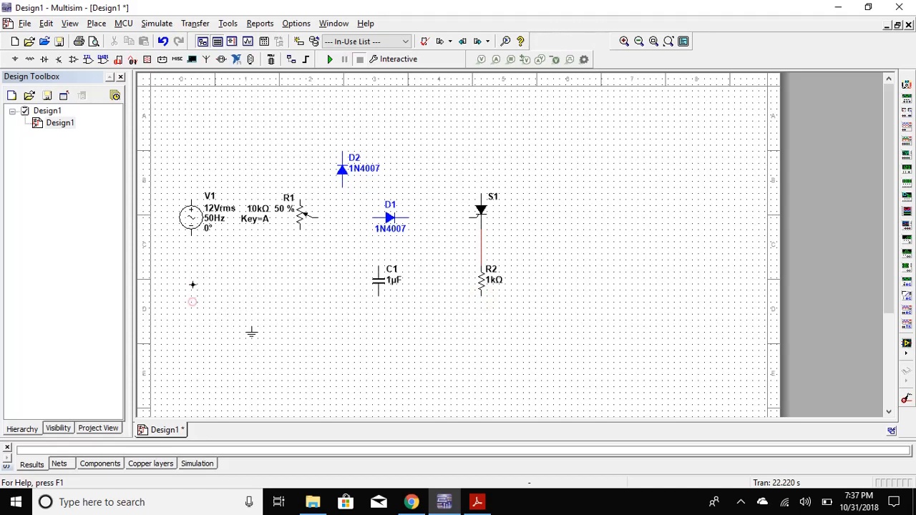
{"action": "left_click", "coordinate": [193, 233]}
{"action": "left_click", "coordinate": [193, 231]}
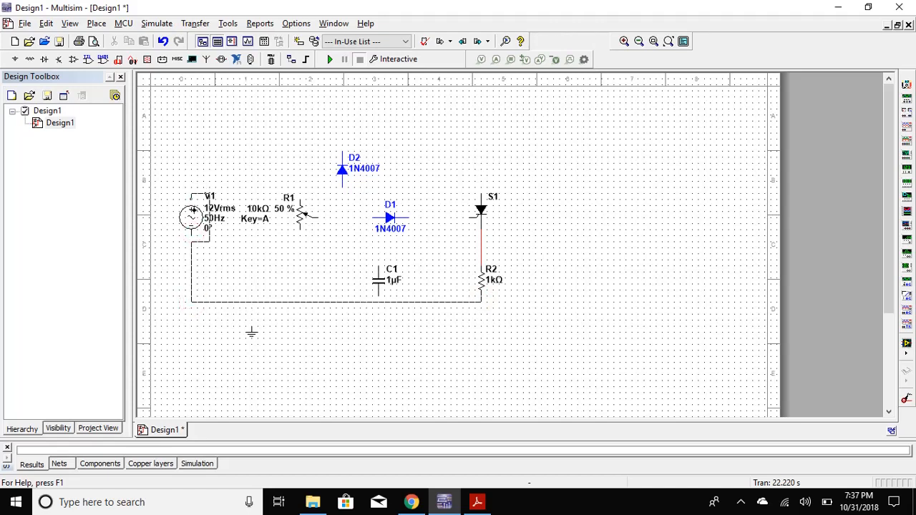
Step: Wire the AC source's positive terminal over the top of the circuit to the SCR's anode
{"action": "left_click", "coordinate": [192, 194]}
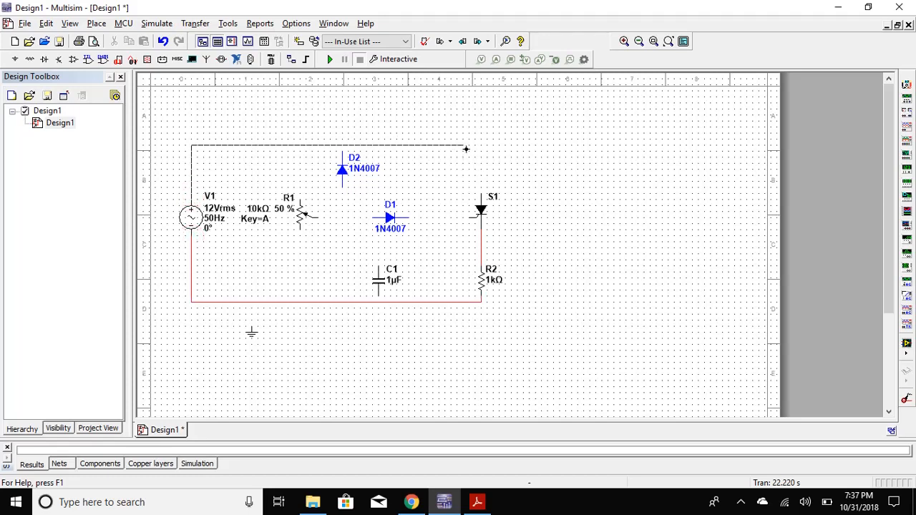
{"action": "left_click", "coordinate": [192, 134]}
{"action": "left_click", "coordinate": [481, 194]}
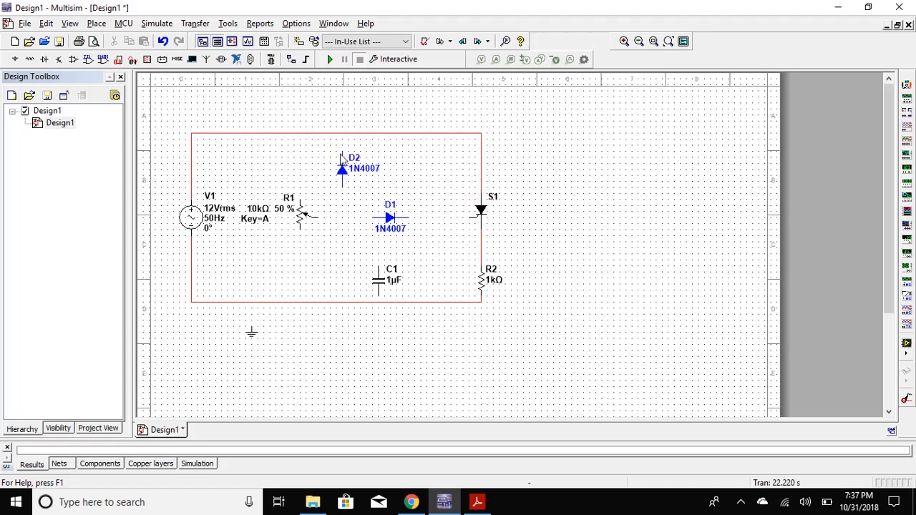
Step: Connect the potentiometer's upper terminal and diode D2's cathode to the top supply wire
{"action": "left_click", "coordinate": [299, 197]}
{"action": "left_click", "coordinate": [300, 133]}
{"action": "left_click", "coordinate": [342, 152]}
{"action": "left_click", "coordinate": [342, 133]}
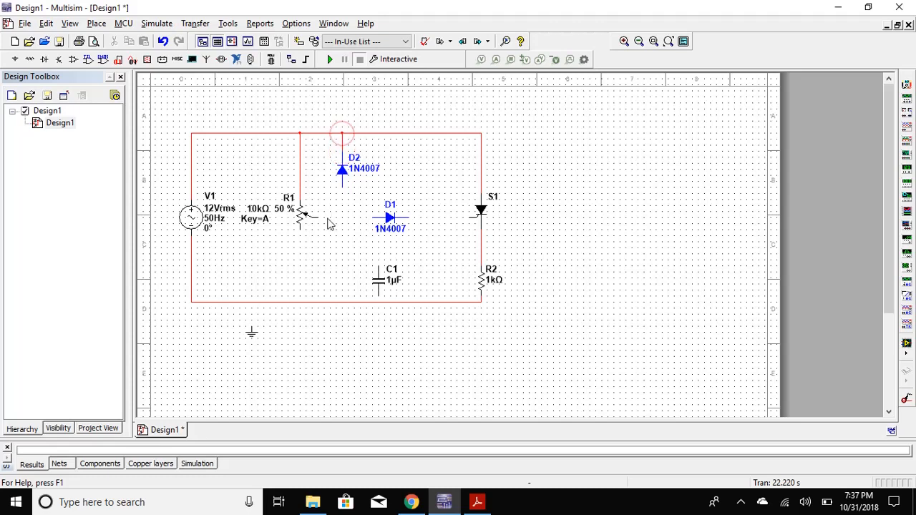
Step: Wire the potentiometer wiper through diode D1 to the SCR gate, and connect D2's anode to the wiper wire
{"action": "left_click", "coordinate": [317, 217]}
{"action": "left_click", "coordinate": [372, 218]}
{"action": "left_click", "coordinate": [409, 218]}
{"action": "left_click", "coordinate": [480, 214]}
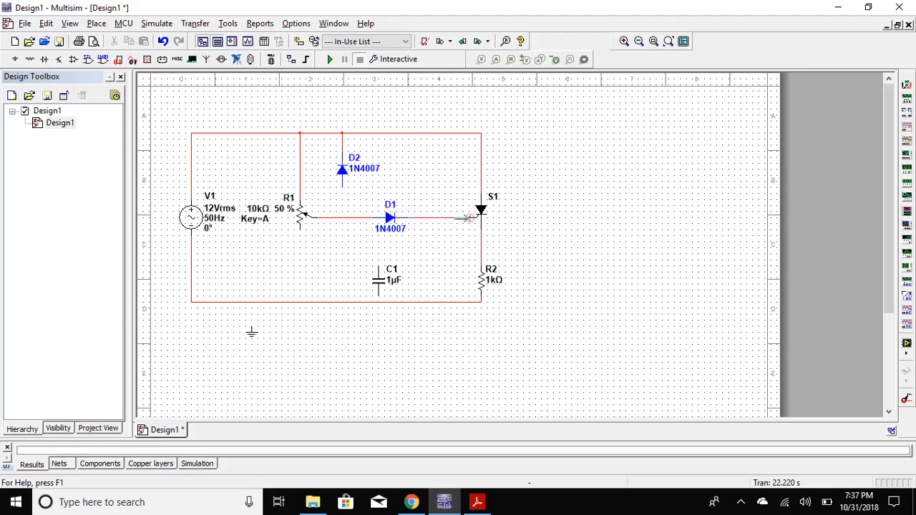
{"action": "left_click", "coordinate": [341, 184]}
{"action": "left_click", "coordinate": [341, 216]}
Step: Move the 1µF capacitor directly below diode D2 and wire its upper end to the wiper junction
{"action": "double_click", "coordinate": [380, 279]}
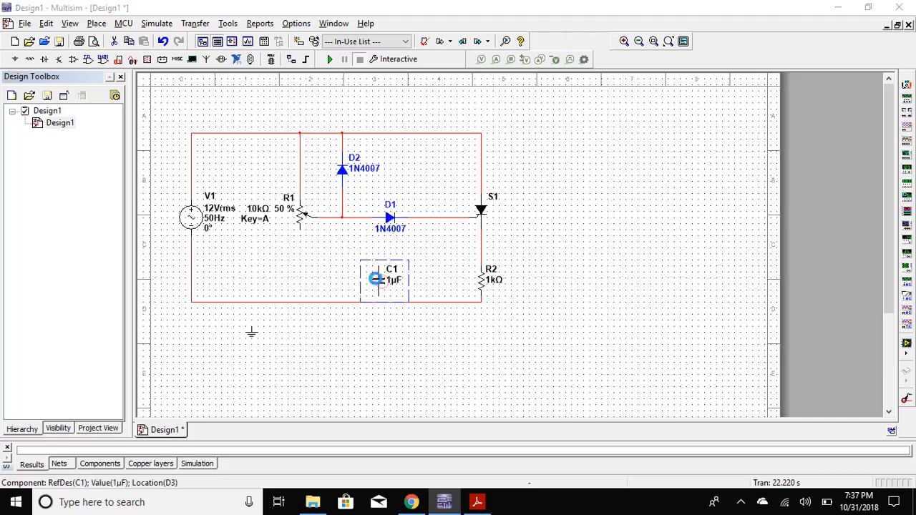
{"action": "key", "text": "Escape"}
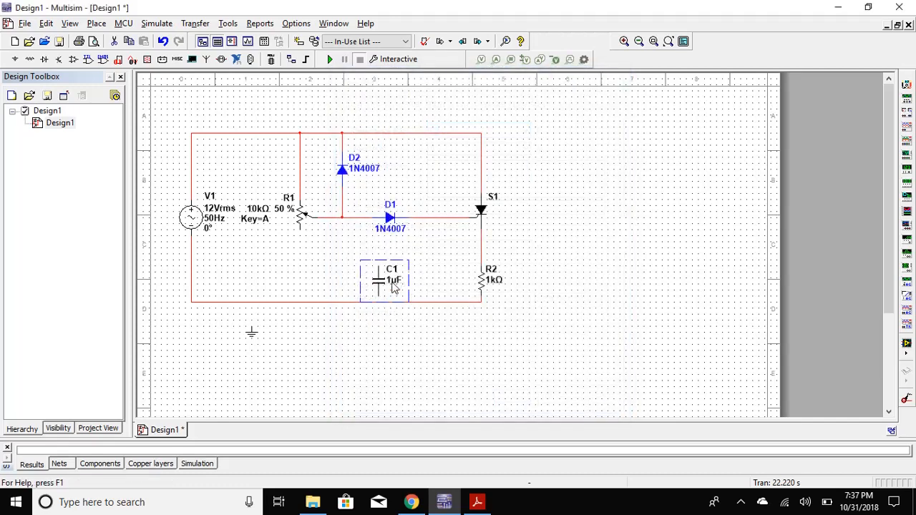
{"action": "left_click_drag", "start_coordinate": [387, 287], "coordinate": [351, 274]}
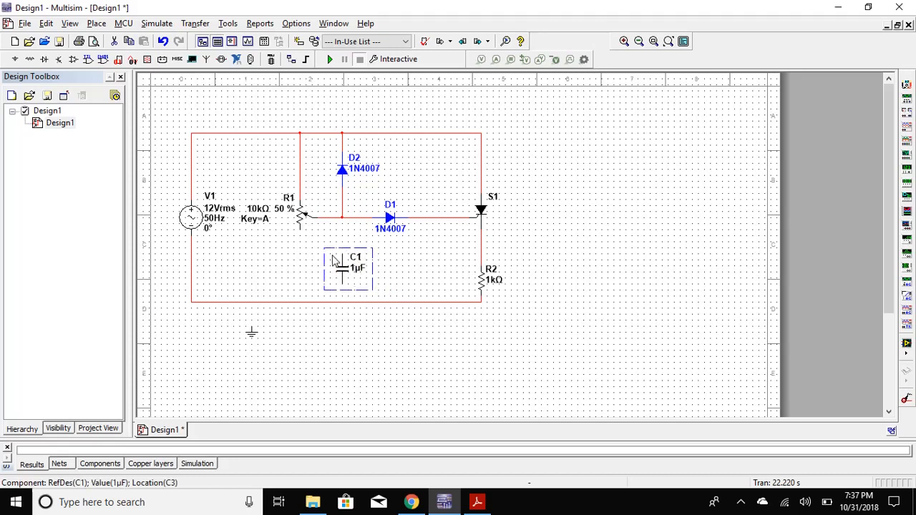
{"action": "left_click", "coordinate": [342, 254]}
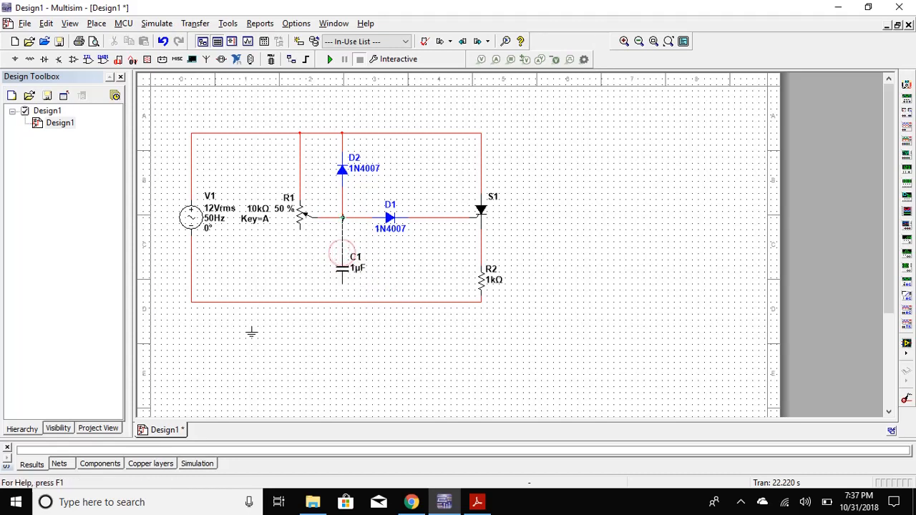
{"action": "left_click", "coordinate": [342, 217]}
Step: Connect the capacitor's lower end and the ground symbol to the circuit's bottom return wire
{"action": "left_click", "coordinate": [343, 284]}
{"action": "left_click", "coordinate": [342, 301]}
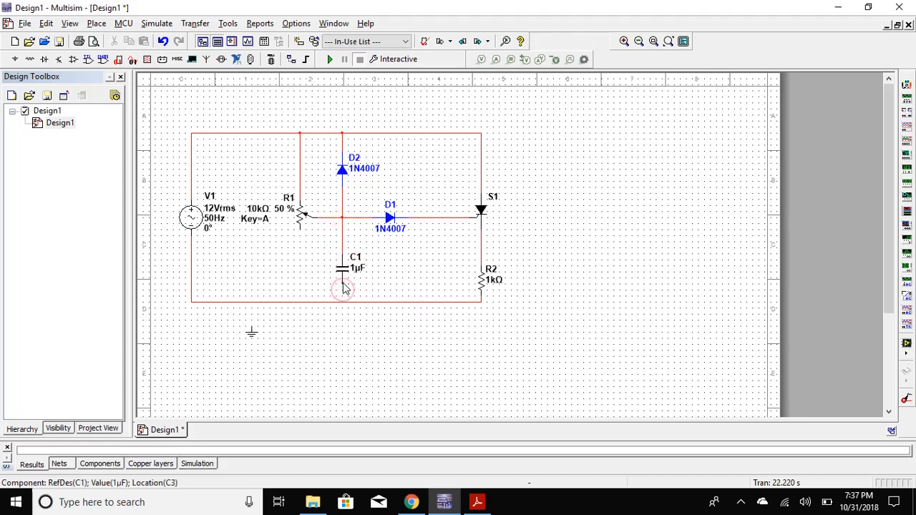
{"action": "left_click", "coordinate": [251, 325]}
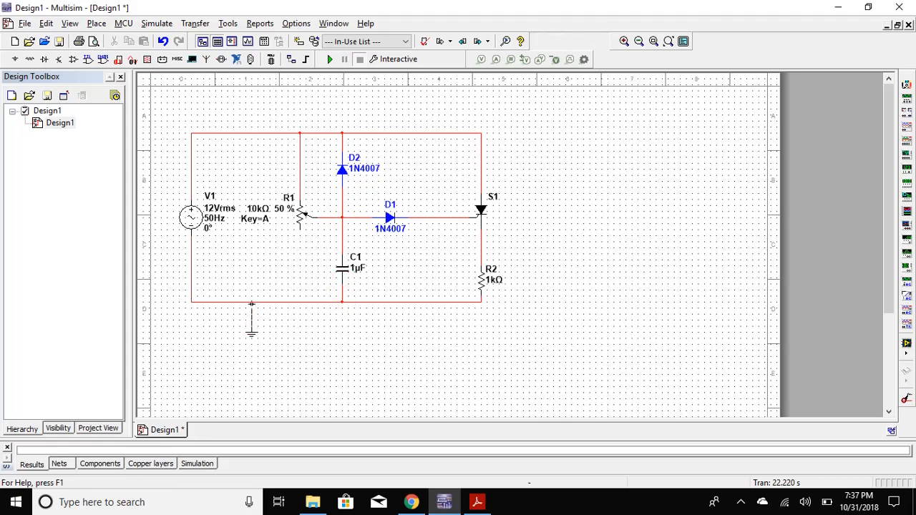
{"action": "left_click", "coordinate": [251, 302]}
Step: Place an Agilent oscilloscope to the upper right of the circuit
{"action": "left_click", "coordinate": [905, 318]}
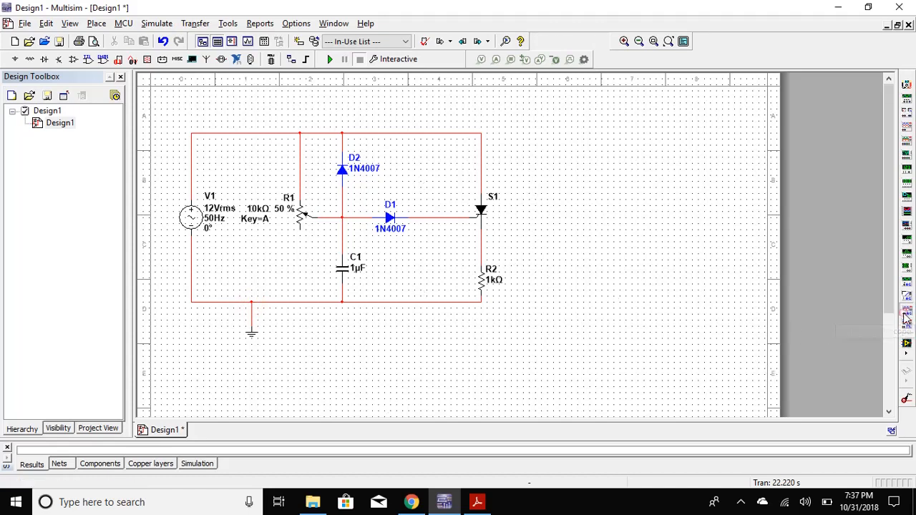
{"action": "left_click", "coordinate": [564, 151]}
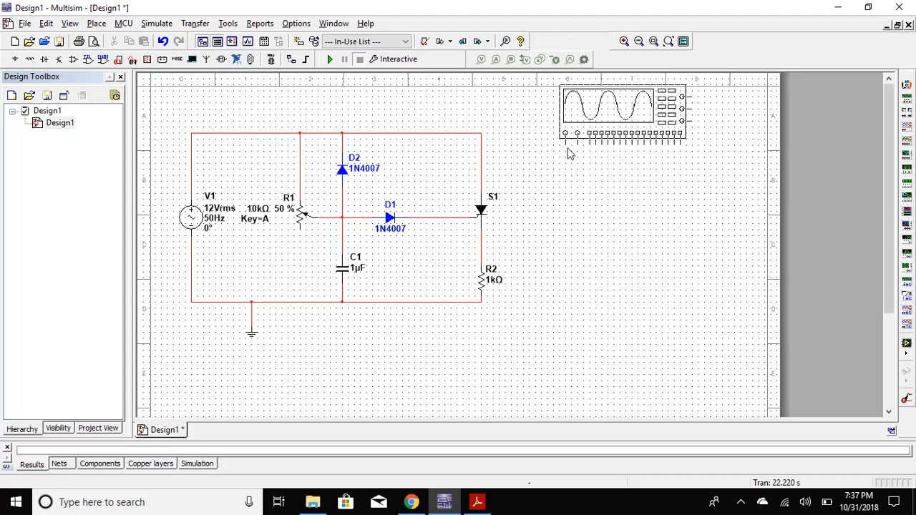
{"action": "left_click", "coordinate": [562, 147]}
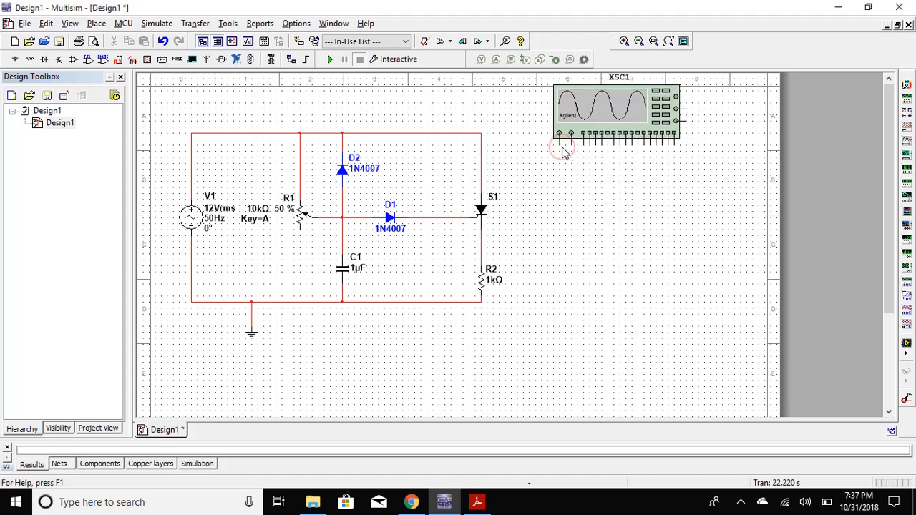
Step: Wire oscilloscope channel 1 to the AC source's positive wire and channel 2 to the junction between the SCR and the 1k resistor
{"action": "left_click", "coordinate": [559, 144]}
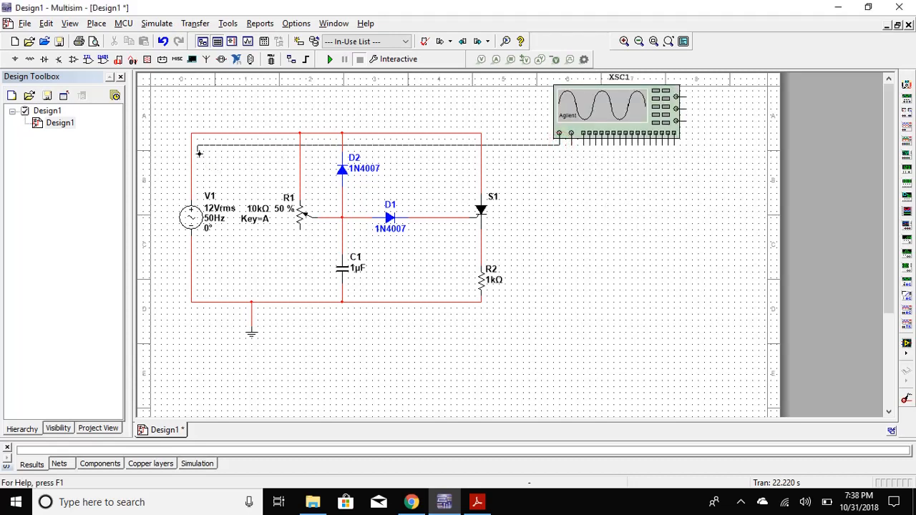
{"action": "left_click", "coordinate": [191, 144]}
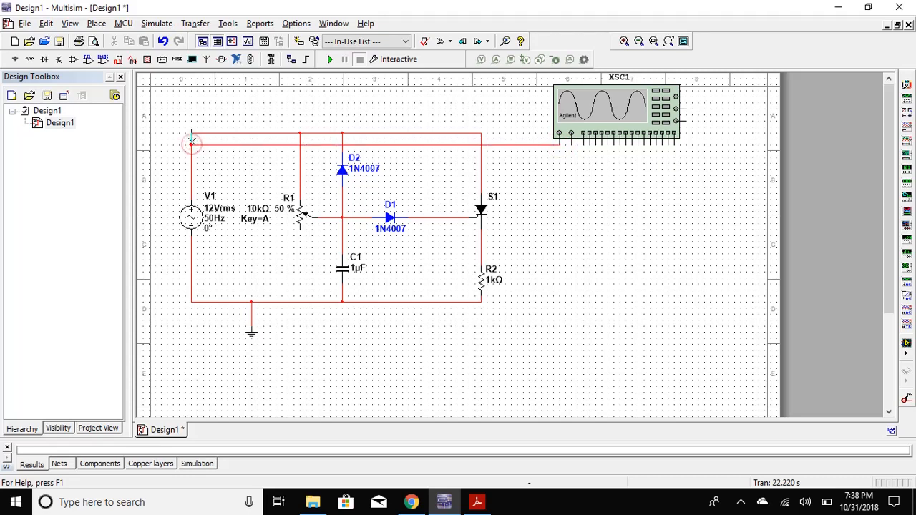
{"action": "left_click", "coordinate": [570, 143]}
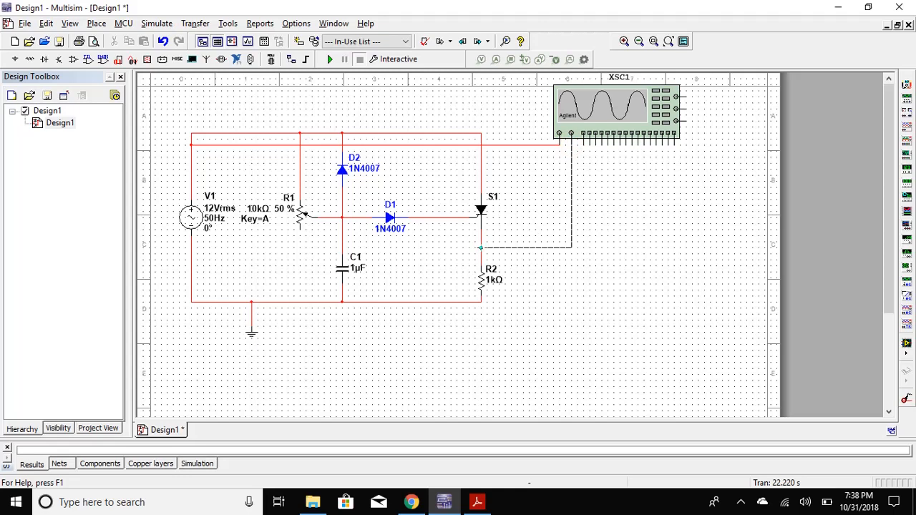
{"action": "left_click", "coordinate": [480, 247]}
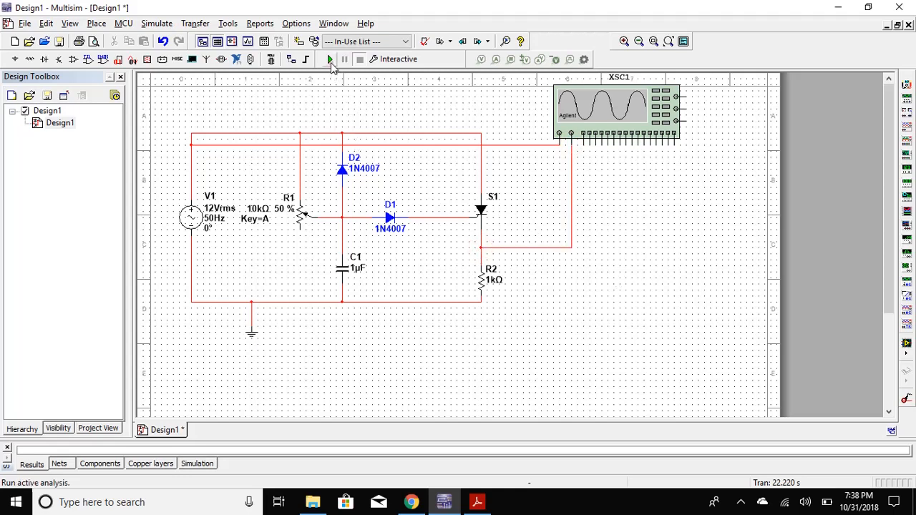
Step: Run the simulation and power on the oscilloscope, showing channel 2 as well and auto-scaling both traces
{"action": "left_click", "coordinate": [330, 61]}
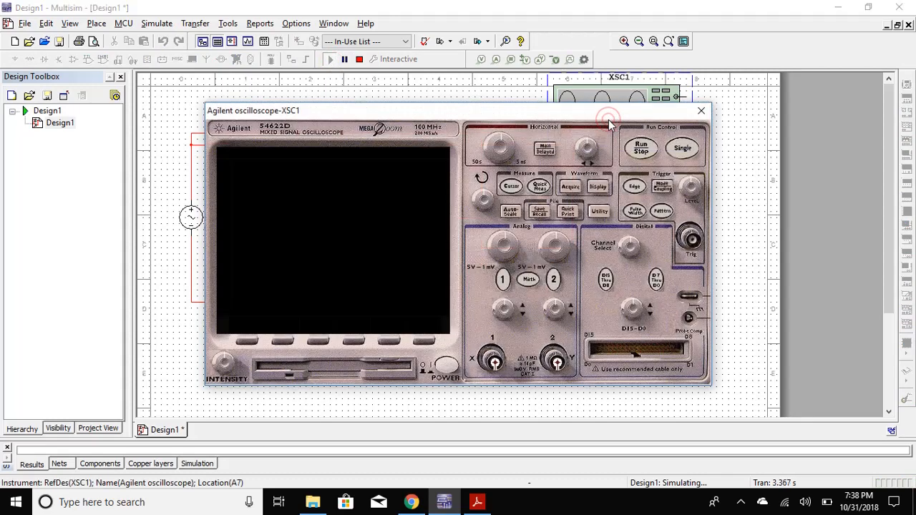
{"action": "left_click", "coordinate": [444, 370]}
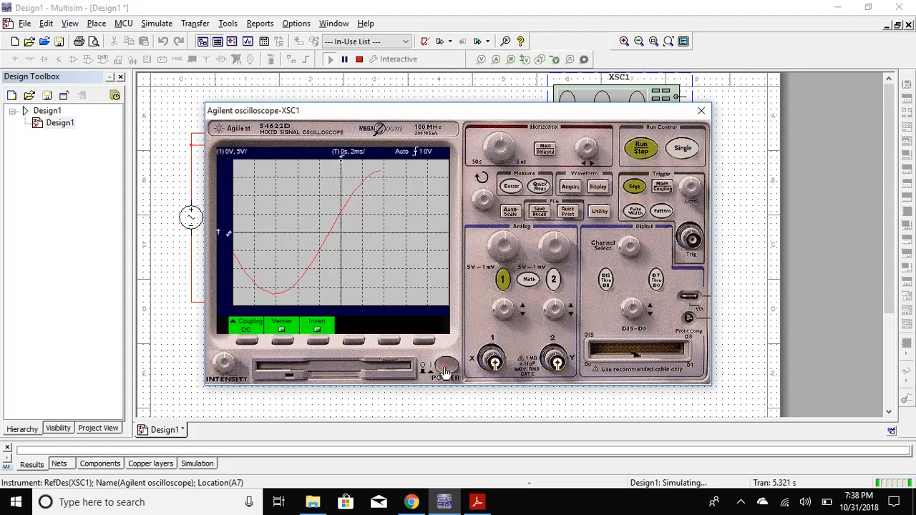
{"action": "left_click", "coordinate": [553, 279]}
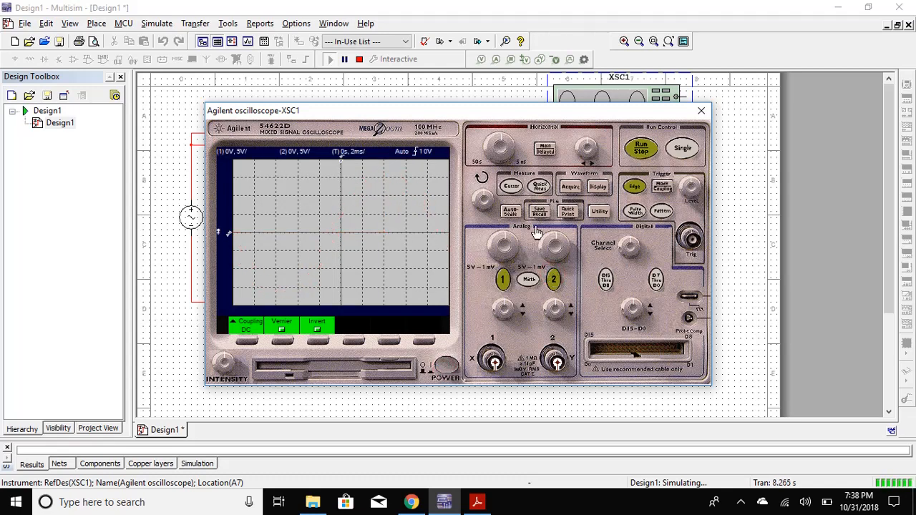
{"action": "left_click", "coordinate": [510, 212]}
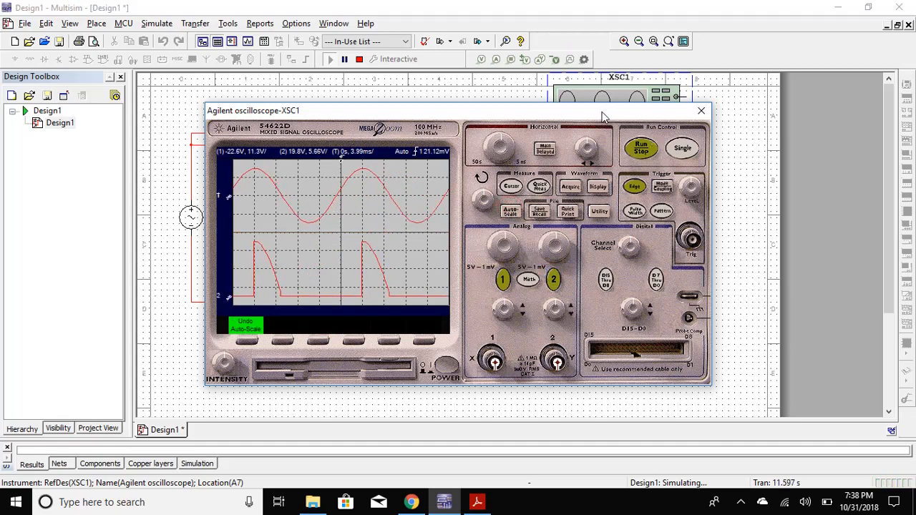
Step: Move the oscilloscope window clear of the potentiometer and set the 10k potentiometer to 0 %
{"action": "mouse_move", "coordinate": [599, 116]}
{"action": "left_mouse_down"}
{"action": "mouse_move", "coordinate": [695, 118]}
{"action": "mouse_move", "coordinate": [837, 104]}
{"action": "left_mouse_up"}
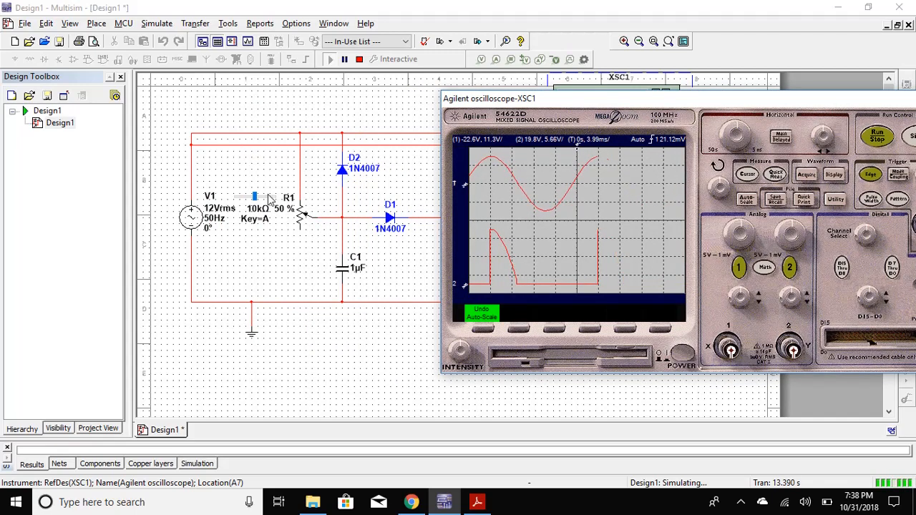
{"action": "left_click_drag", "start_coordinate": [255, 197], "coordinate": [229, 200]}
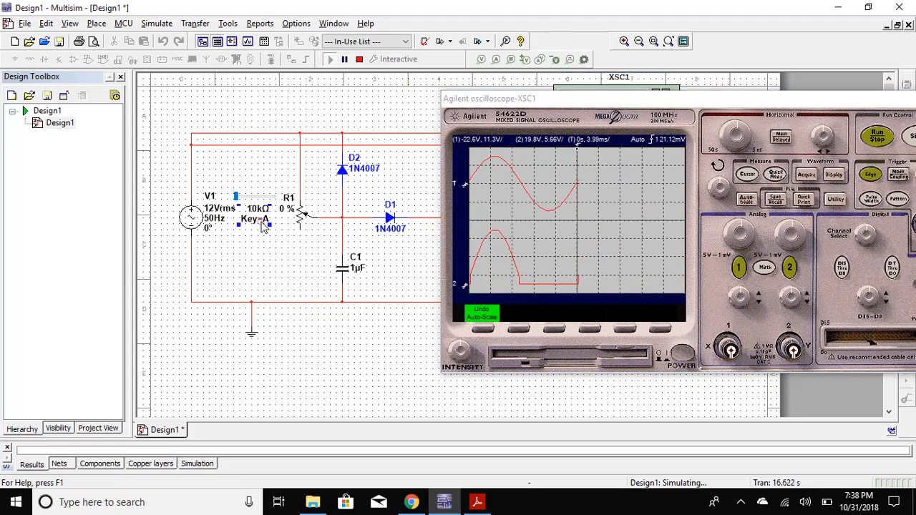
Step: Raise the 10k potentiometer in 5 % increments up to 45 % while the simulation runs
{"action": "left_click", "coordinate": [263, 224]}
{"action": "key", "text": "a"}
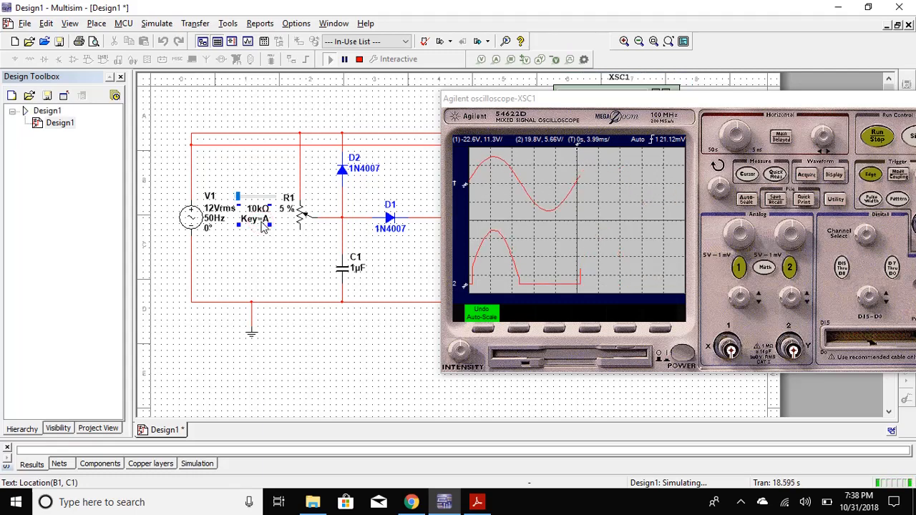
{"action": "key", "text": "a"}
{"action": "key", "text": "a"}
{"action": "key", "text": "a"}
{"action": "key", "text": "a"}
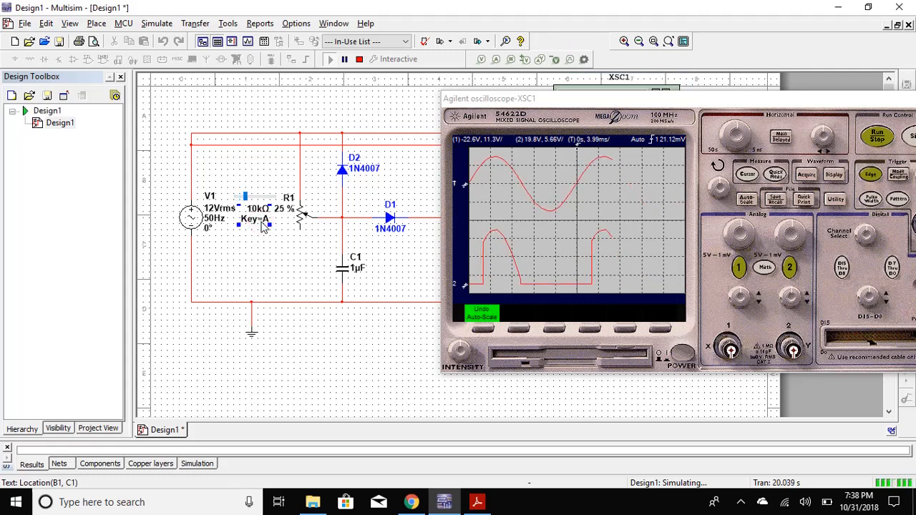
{"action": "key", "text": "a"}
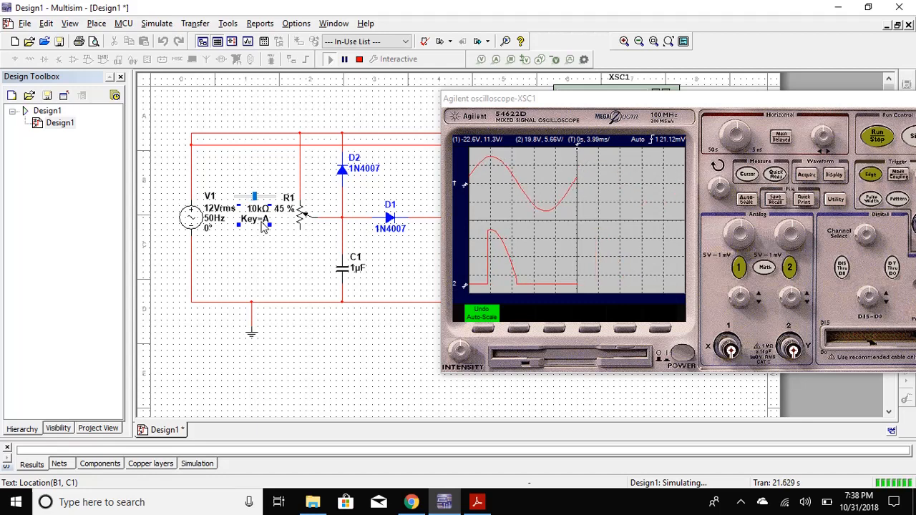